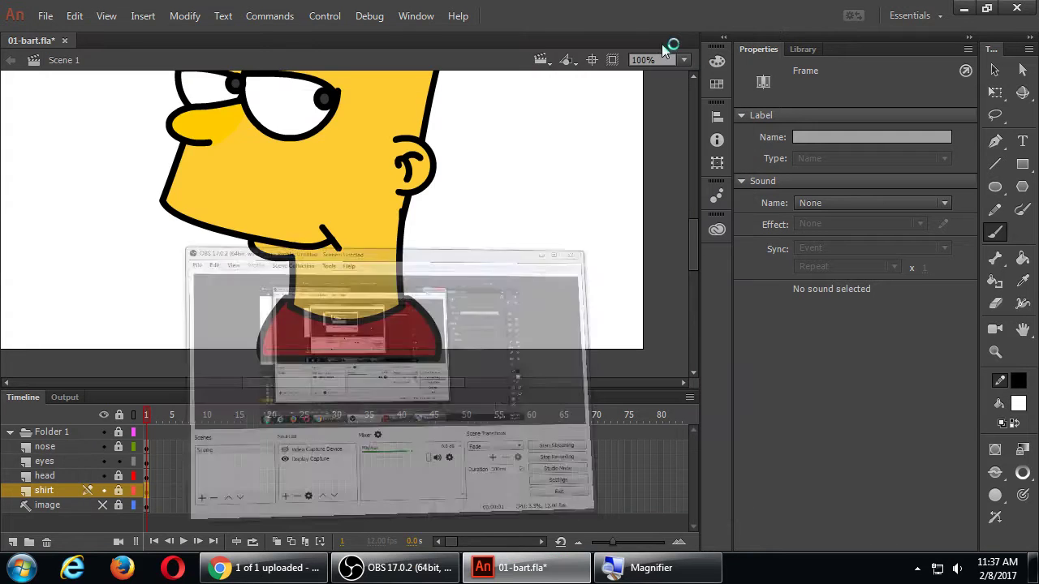
Step: Insert a new layer above the nose layer in Folder 1 and start editing its name
{"action": "scroll", "coordinate": [547, 158], "scroll_direction": "up", "scroll_amount": 2}
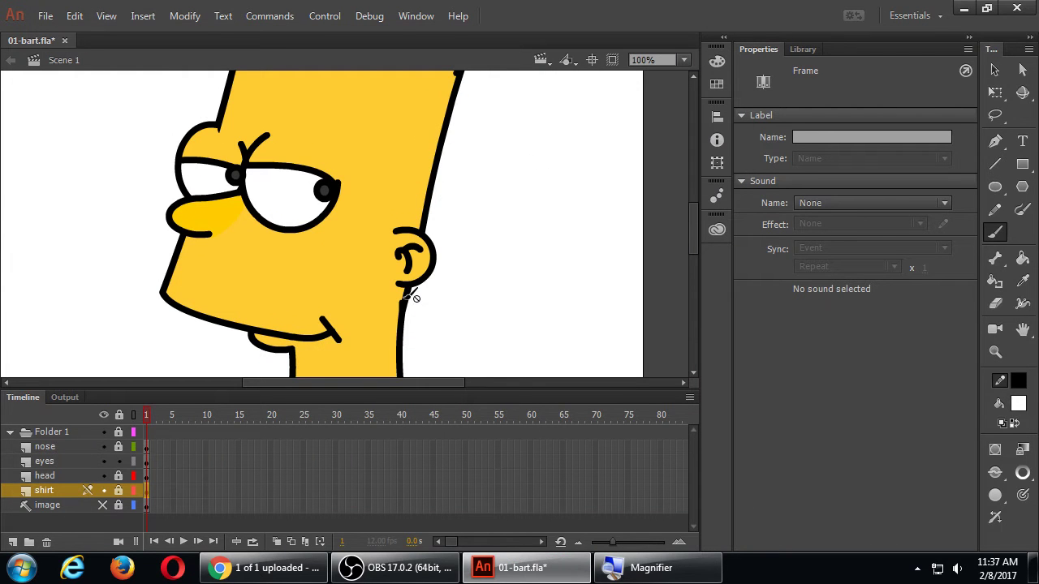
{"action": "left_click", "coordinate": [29, 449]}
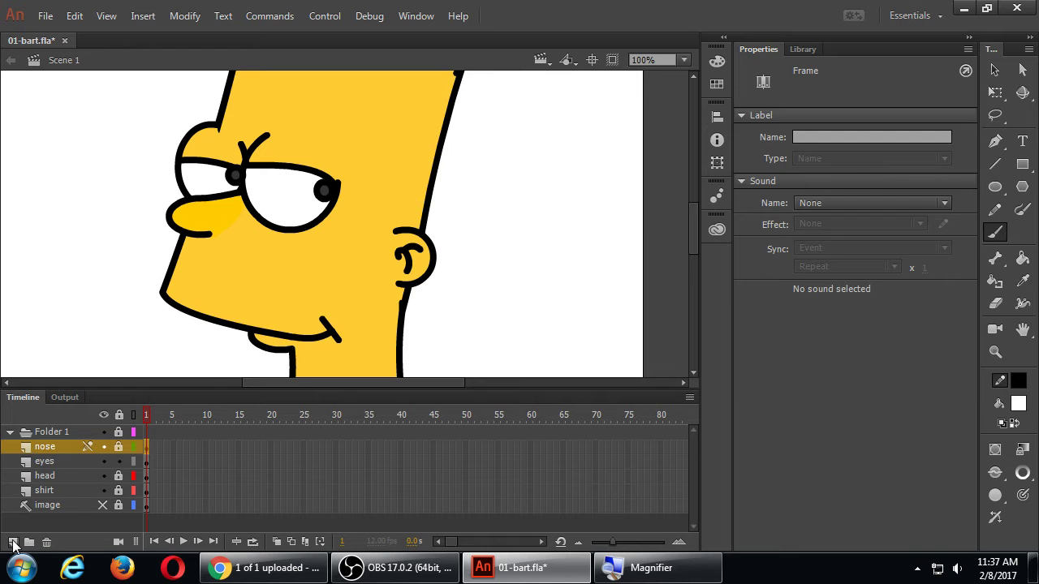
{"action": "left_click", "coordinate": [13, 542]}
{"action": "double_click", "coordinate": [50, 448]}
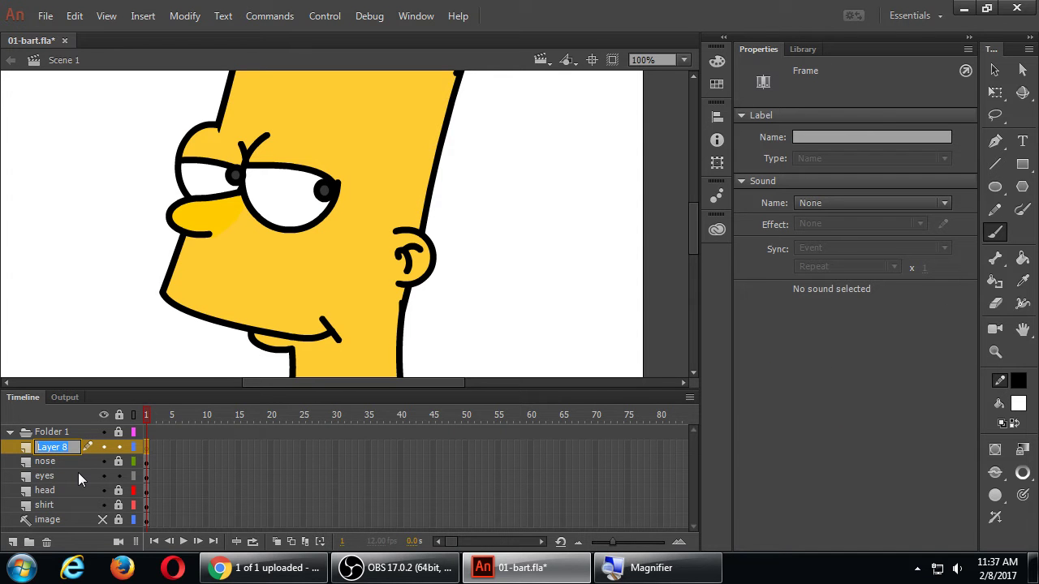
Step: Name the new layer 'initials'
{"action": "type", "text": "initials"}
{"action": "key", "text": "Return"}
{"action": "key", "text": "v"}
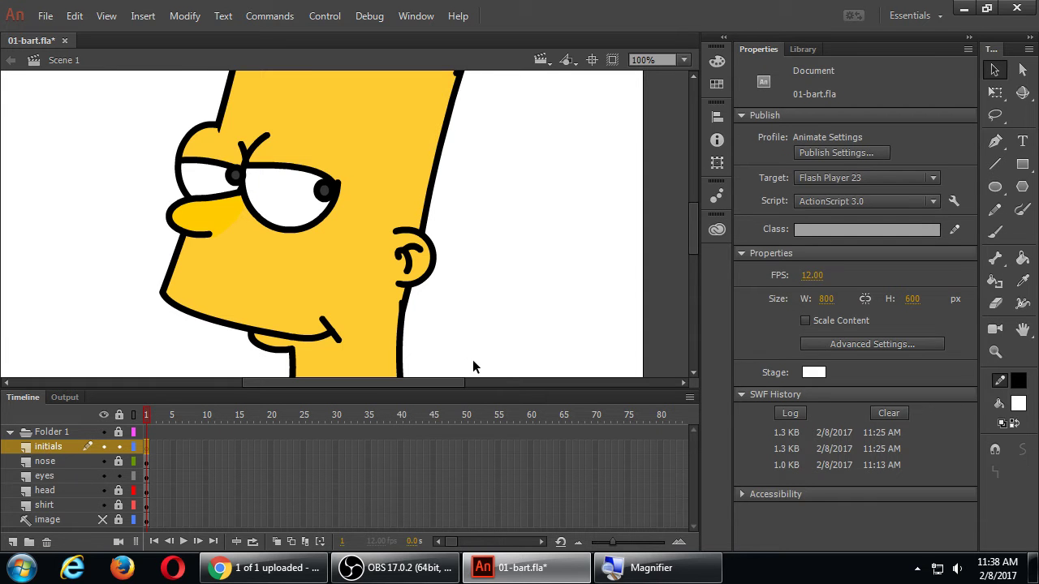
{"action": "scroll", "coordinate": [573, 287], "scroll_direction": "down", "scroll_amount": 3}
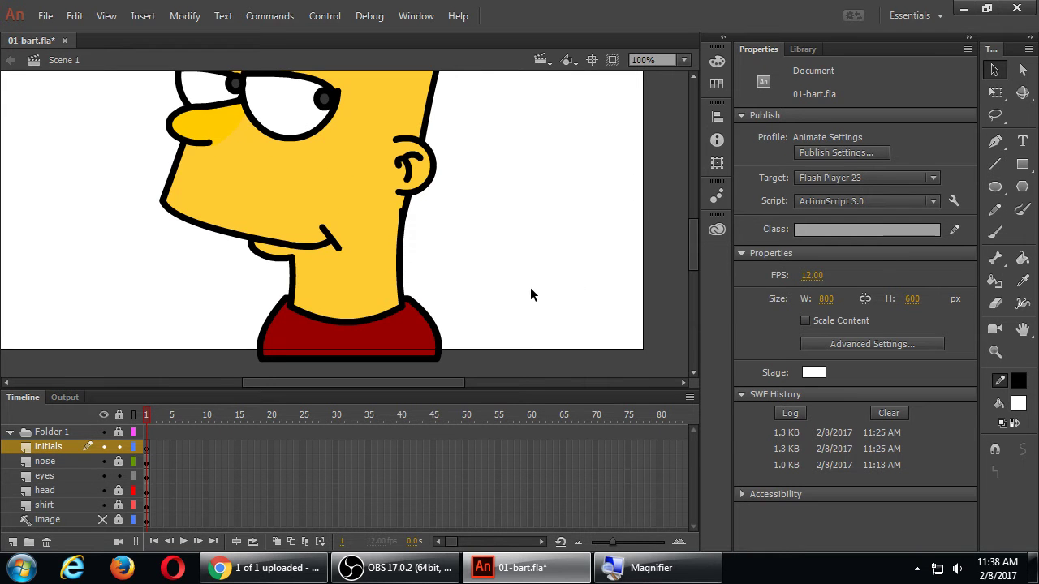
Step: Brush the initials VMC in black at the stage's lower right and save the file
{"action": "key", "text": "b"}
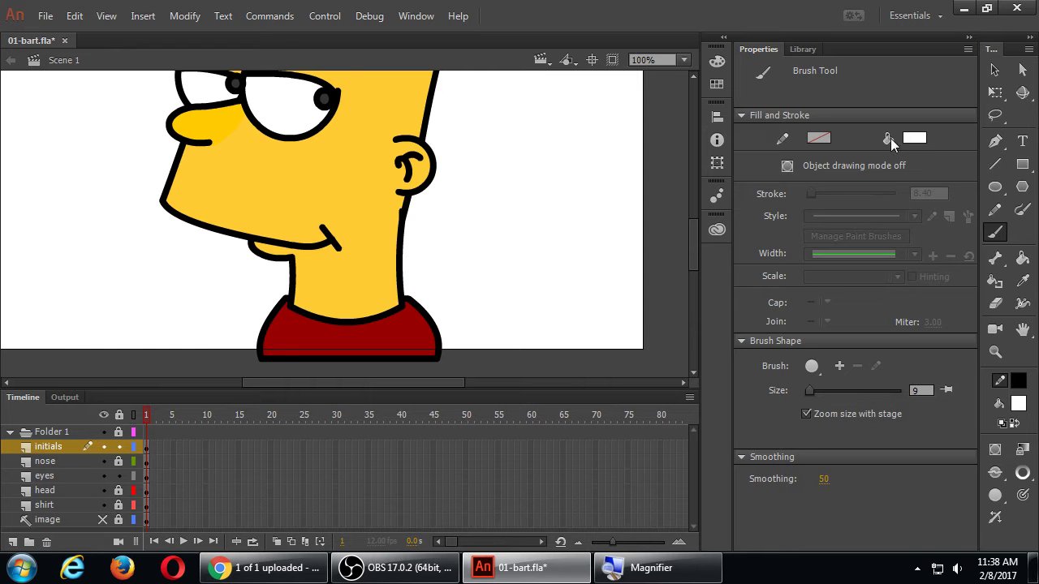
{"action": "left_click", "coordinate": [916, 140]}
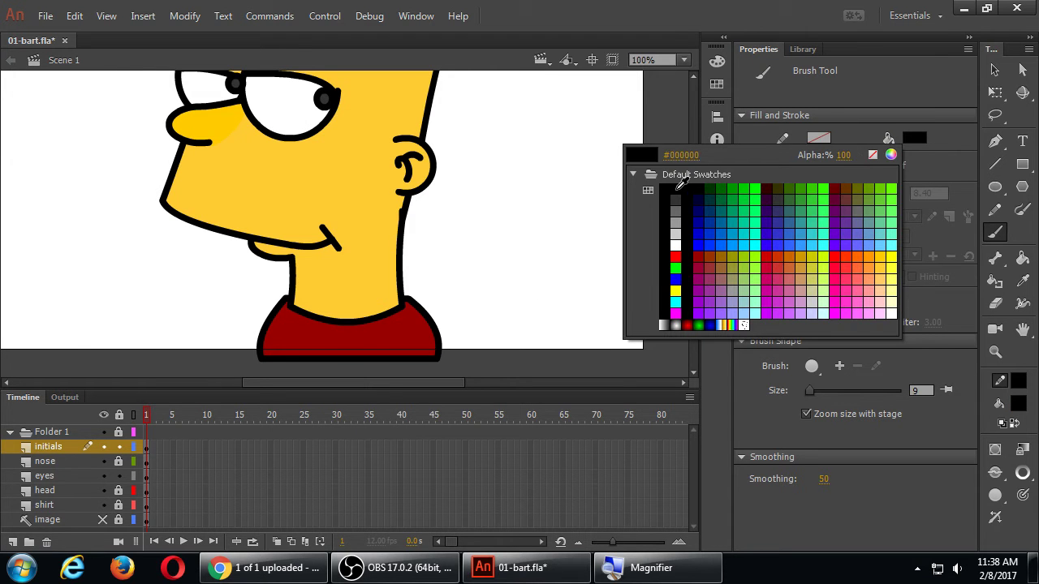
{"action": "left_click", "coordinate": [684, 194]}
{"action": "mouse_move", "coordinate": [529, 249]}
{"action": "left_mouse_down"}
{"action": "mouse_move", "coordinate": [540, 285]}
{"action": "mouse_move", "coordinate": [549, 262]}
{"action": "left_mouse_up"}
{"action": "mouse_move", "coordinate": [562, 270]}
{"action": "left_mouse_down"}
{"action": "mouse_move", "coordinate": [553, 292]}
{"action": "mouse_move", "coordinate": [600, 292]}
{"action": "mouse_move", "coordinate": [626, 309]}
{"action": "left_mouse_up"}
{"action": "key", "text": "ctrl+s"}
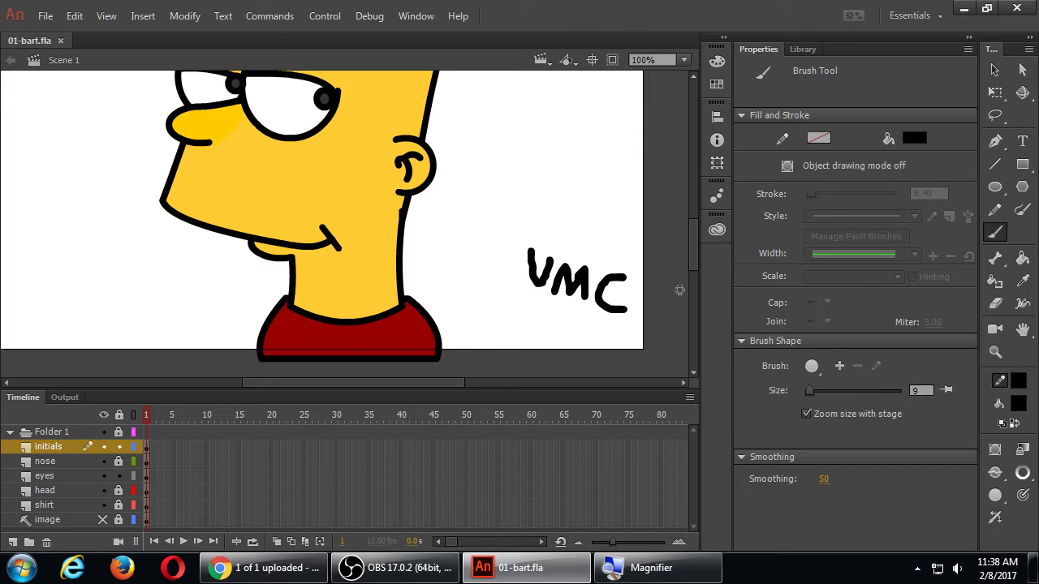
Step: Return to the Selection tool and show the File > Export submenu
{"action": "key", "text": "v"}
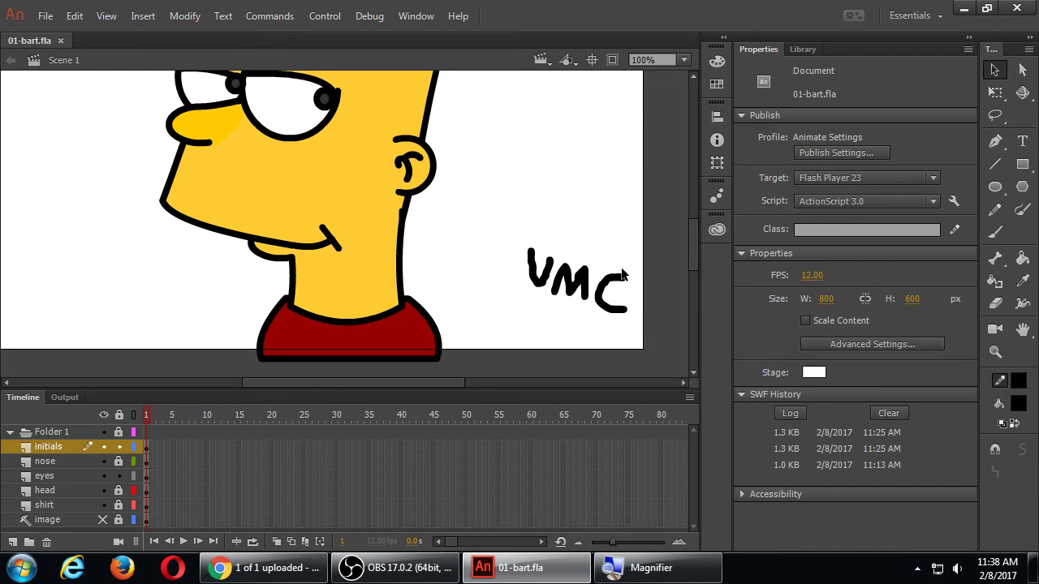
{"action": "left_click", "coordinate": [45, 18]}
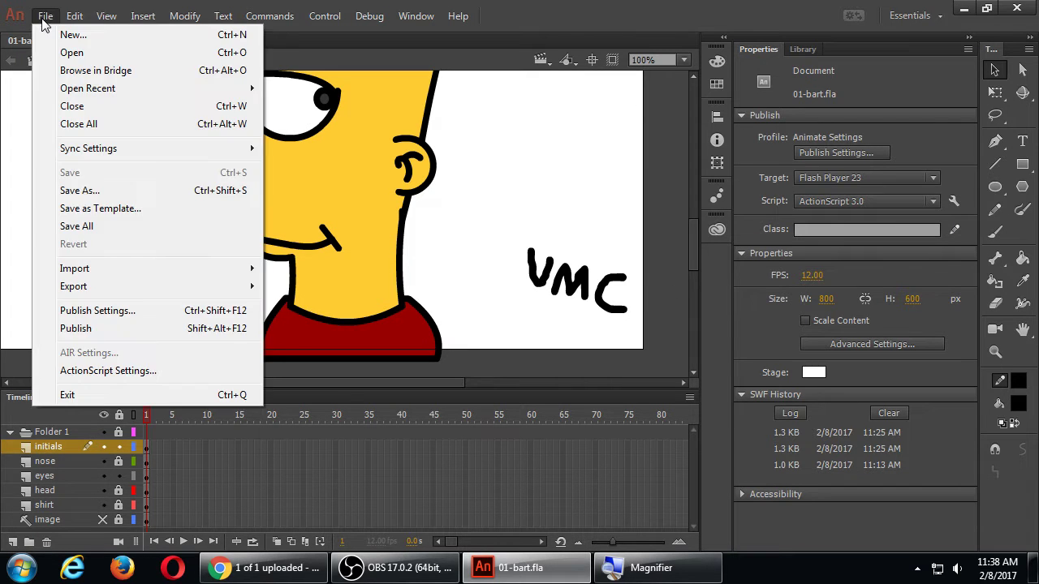
{"action": "mouse_move", "coordinate": [180, 294]}
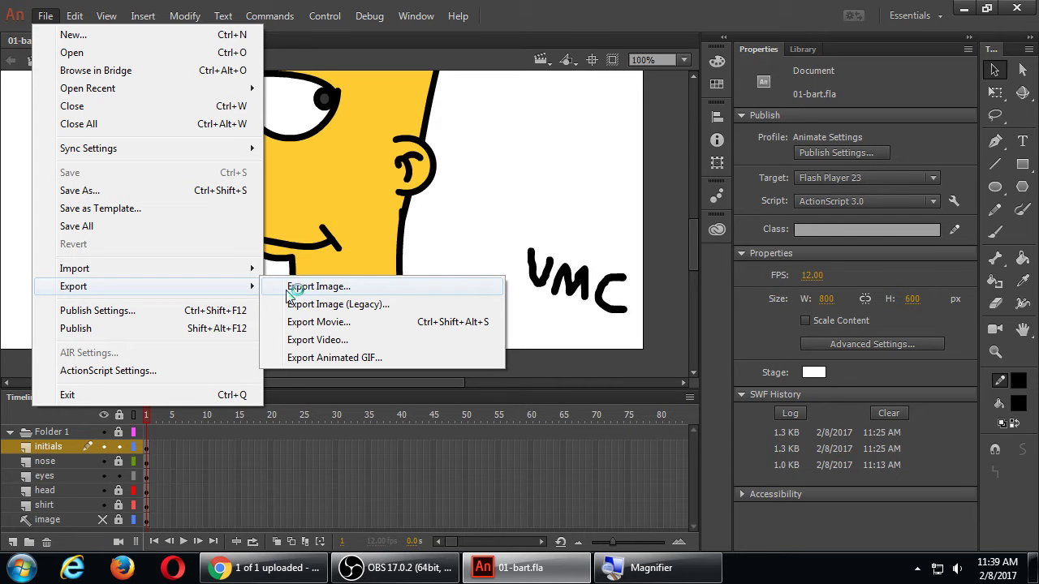
Step: Open Export Image, move its window higher, and browse the preset list to PNG-24
{"action": "left_click", "coordinate": [339, 287]}
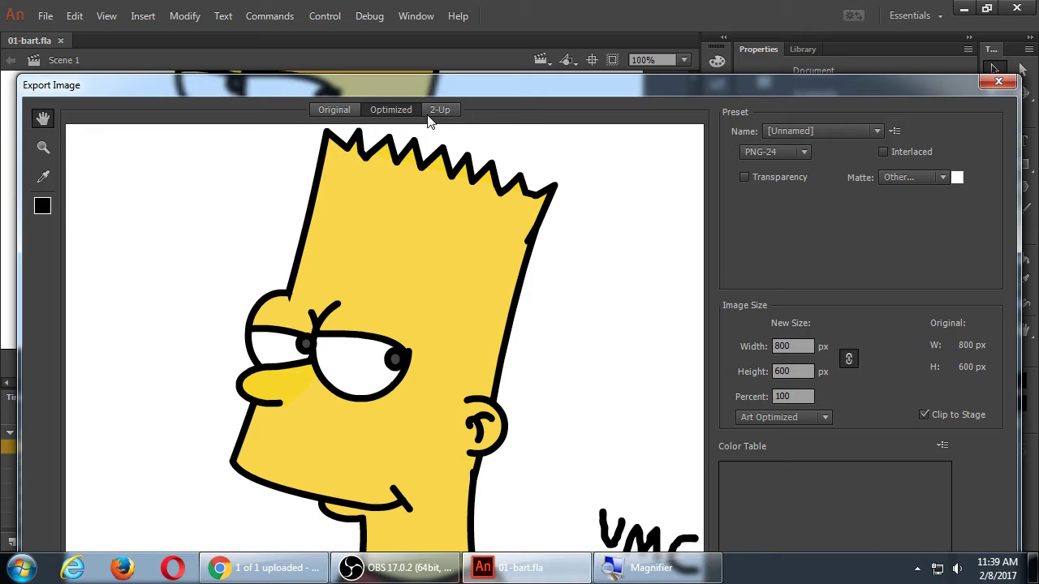
{"action": "left_click_drag", "start_coordinate": [420, 84], "coordinate": [414, 21]}
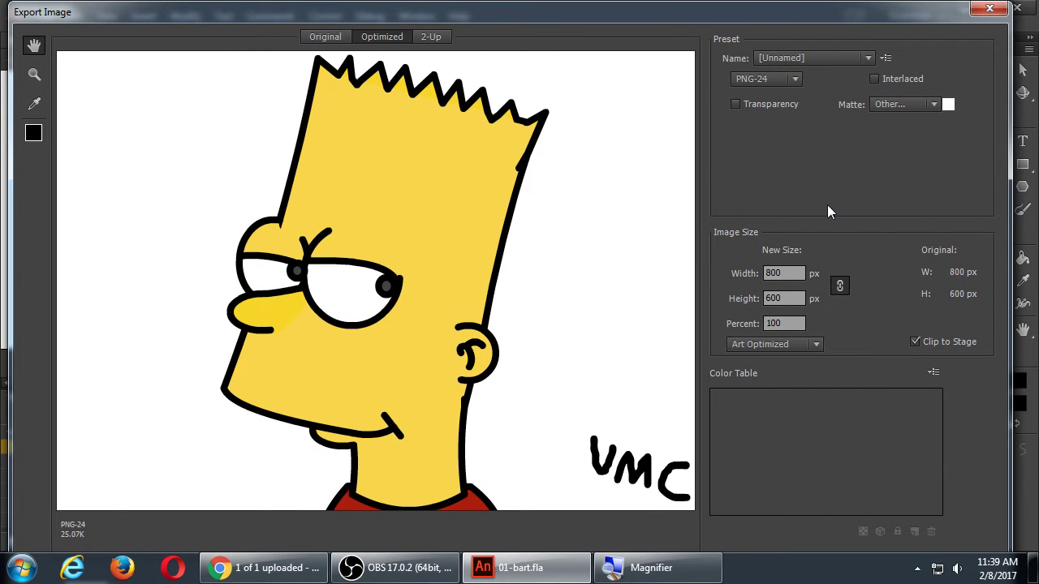
{"action": "left_click", "coordinate": [818, 61]}
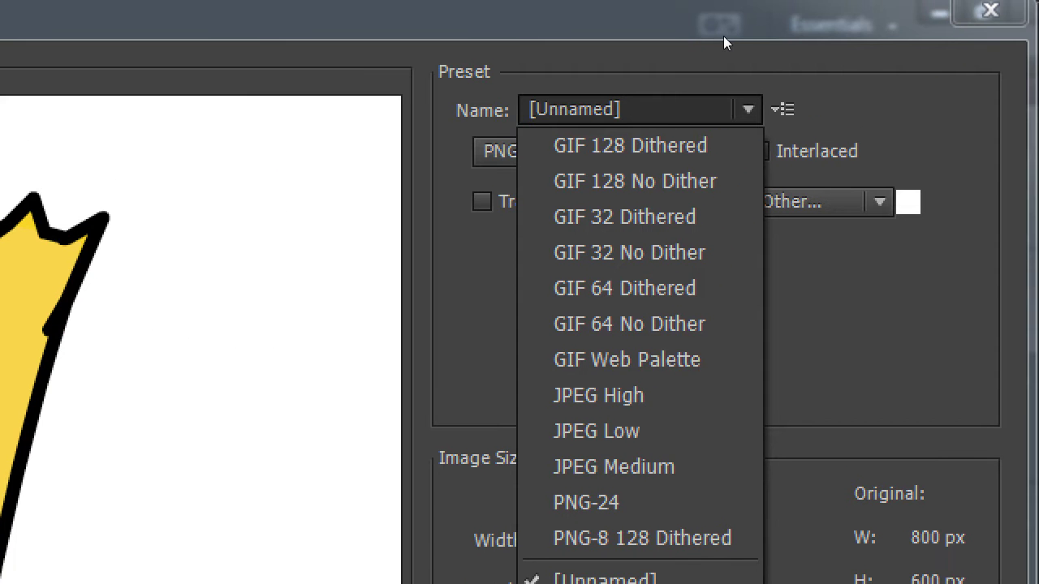
{"action": "left_click", "coordinate": [725, 42]}
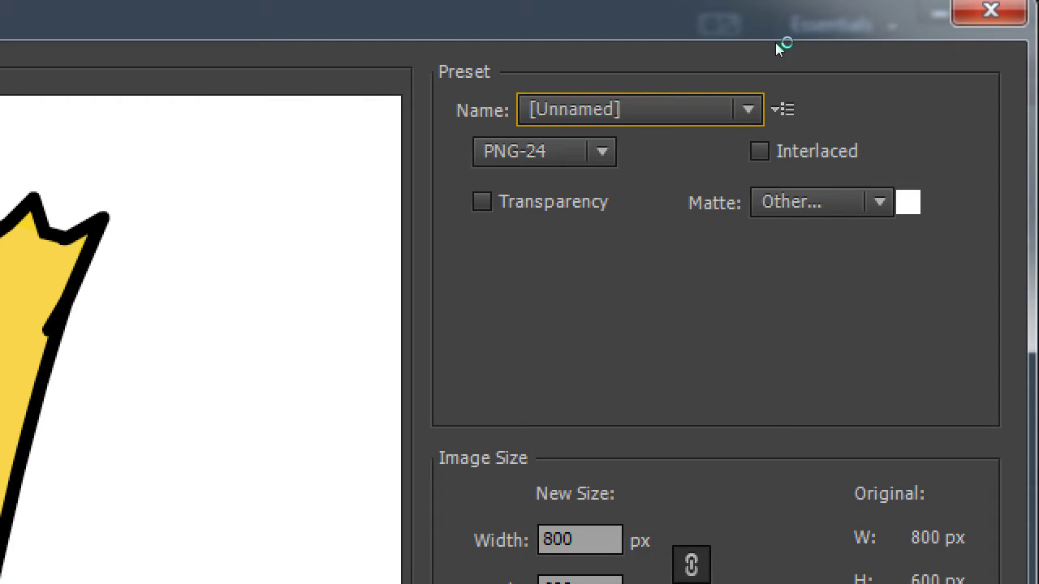
{"action": "key", "text": "alt+Down"}
{"action": "key", "text": "Down"}
{"action": "key", "text": "Down"}
{"action": "key", "text": "Down"}
{"action": "key", "text": "Down"}
{"action": "key", "text": "Down"}
{"action": "key", "text": "Down"}
{"action": "key", "text": "Down"}
{"action": "key", "text": "Down"}
{"action": "key", "text": "Down"}
{"action": "key", "text": "Down"}
{"action": "key", "text": "Down"}
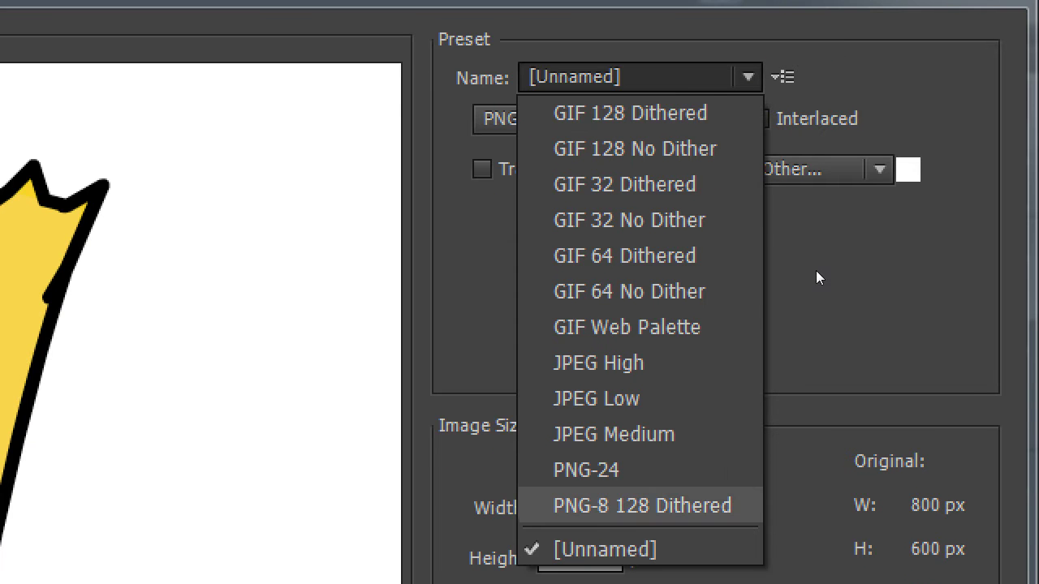
{"action": "key", "text": "Up"}
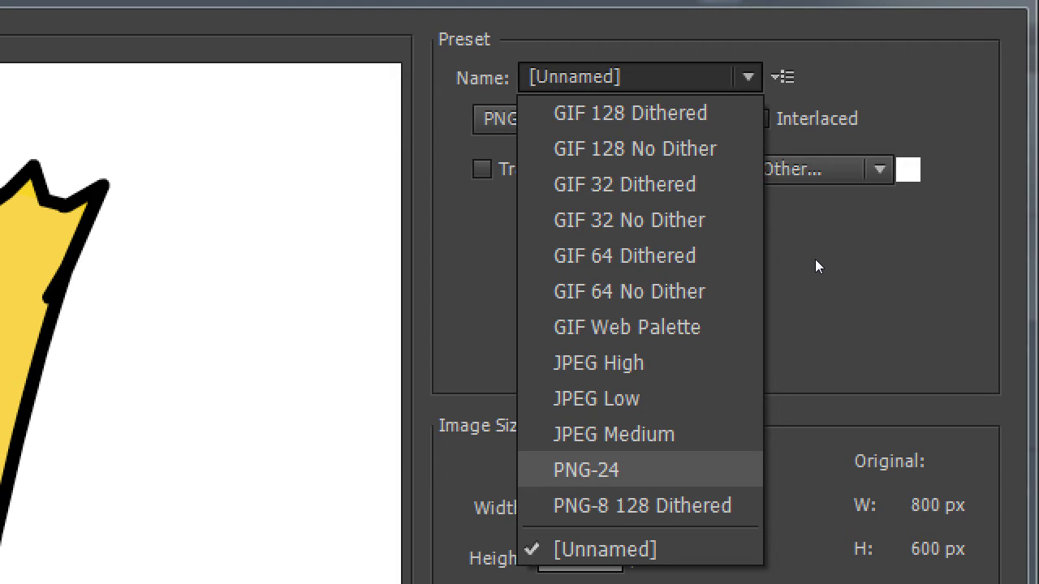
Step: Choose the PNG-24 preset with transparency off and a white matte at 800 × 600 px
{"action": "key", "text": "Return"}
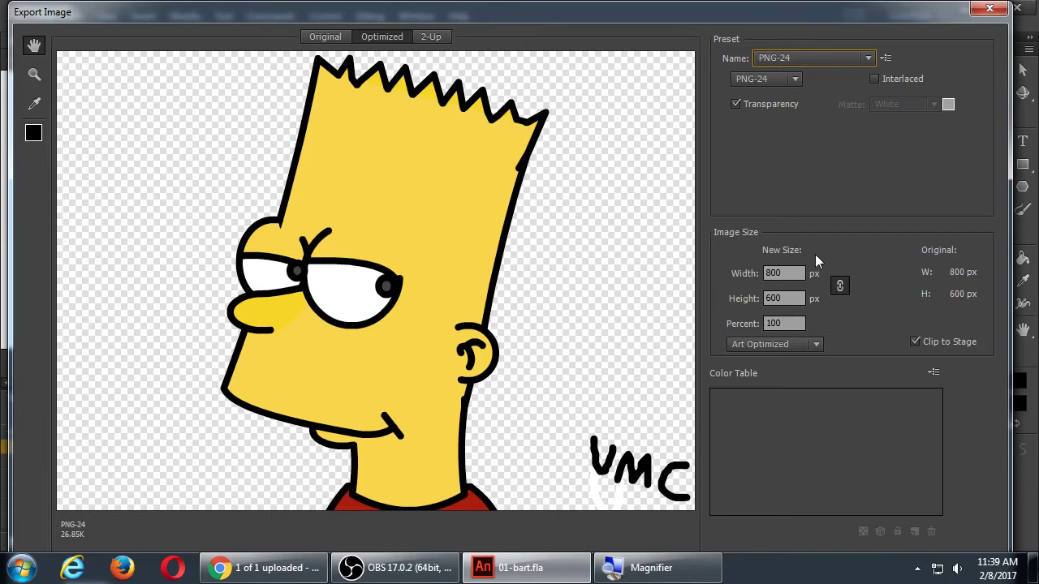
{"action": "left_click", "coordinate": [735, 105]}
{"action": "left_click", "coordinate": [735, 105]}
{"action": "left_click", "coordinate": [735, 105]}
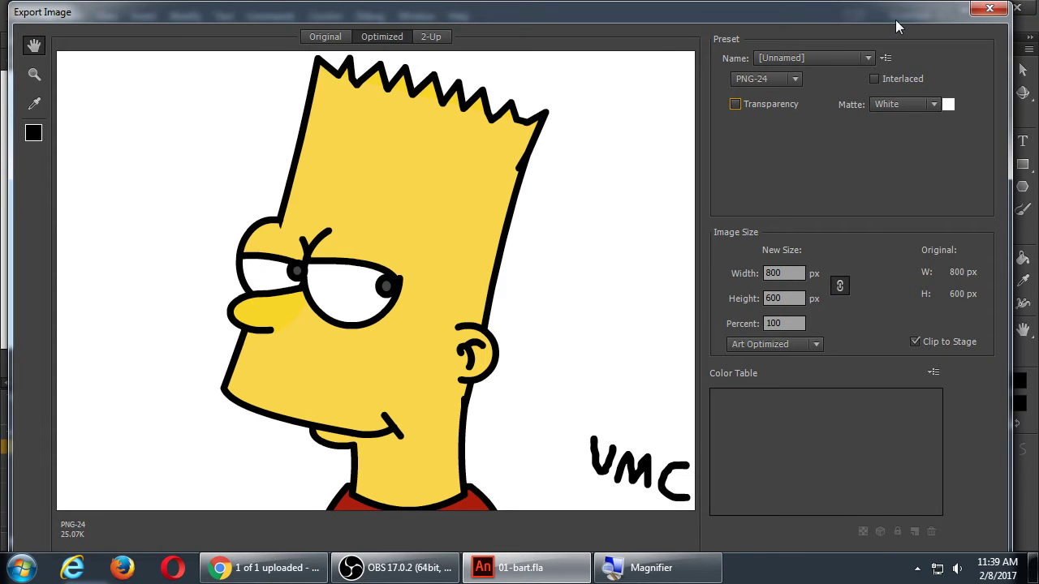
{"action": "left_click_drag", "start_coordinate": [895, 20], "coordinate": [874, 20]}
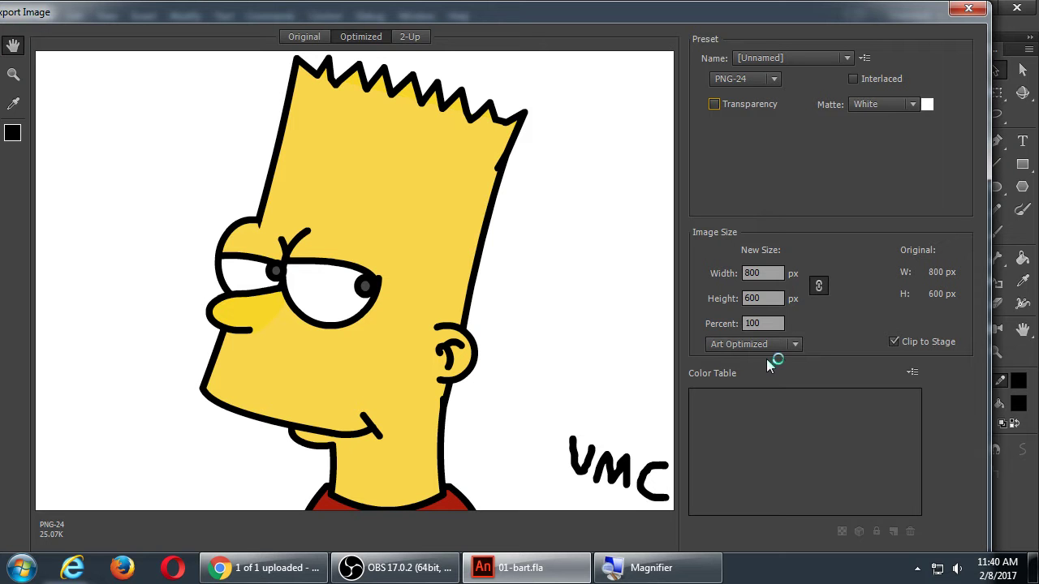
Step: Continue to the save window with file name 01-bart.png as a PNG Image
{"action": "key", "text": "Return"}
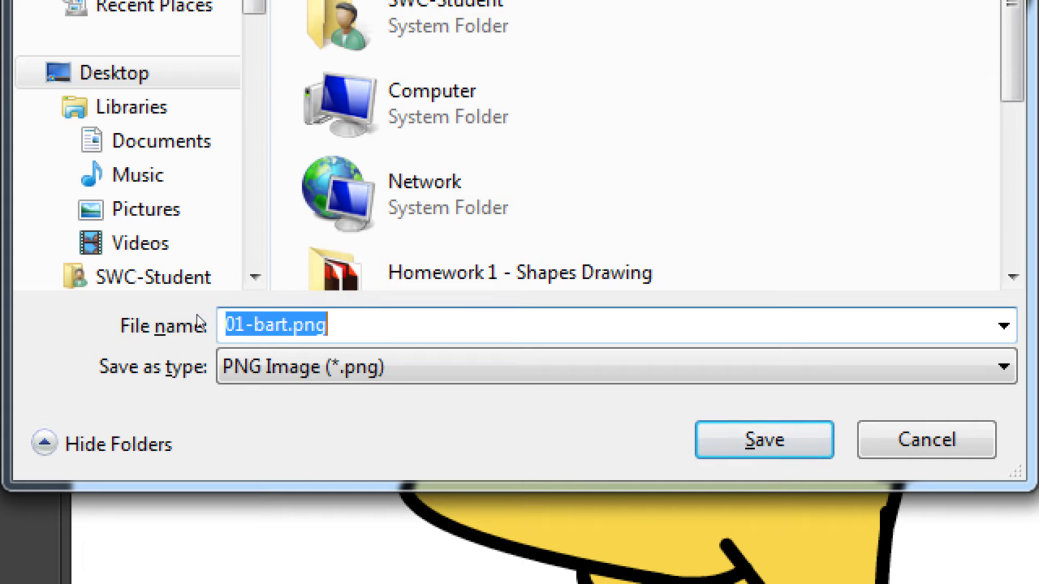
{"action": "key", "text": "Right"}
{"action": "key", "text": "Left"}
{"action": "key", "text": "Left"}
{"action": "key", "text": "Left"}
{"action": "key", "text": "Left"}
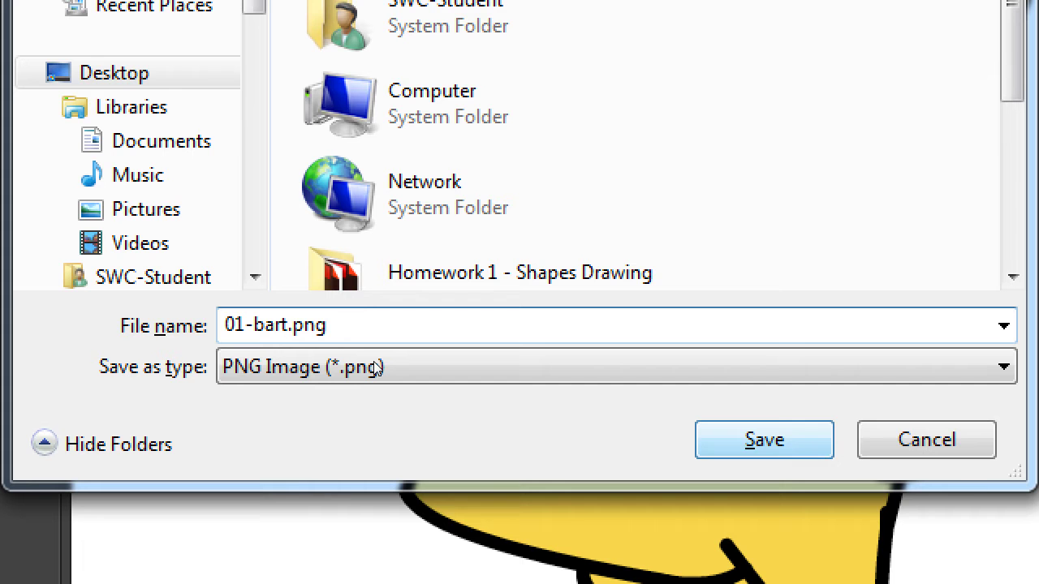
Step: Save 01-bart.png, show the desktop, and select the new PNG file
{"action": "key", "text": "Return"}
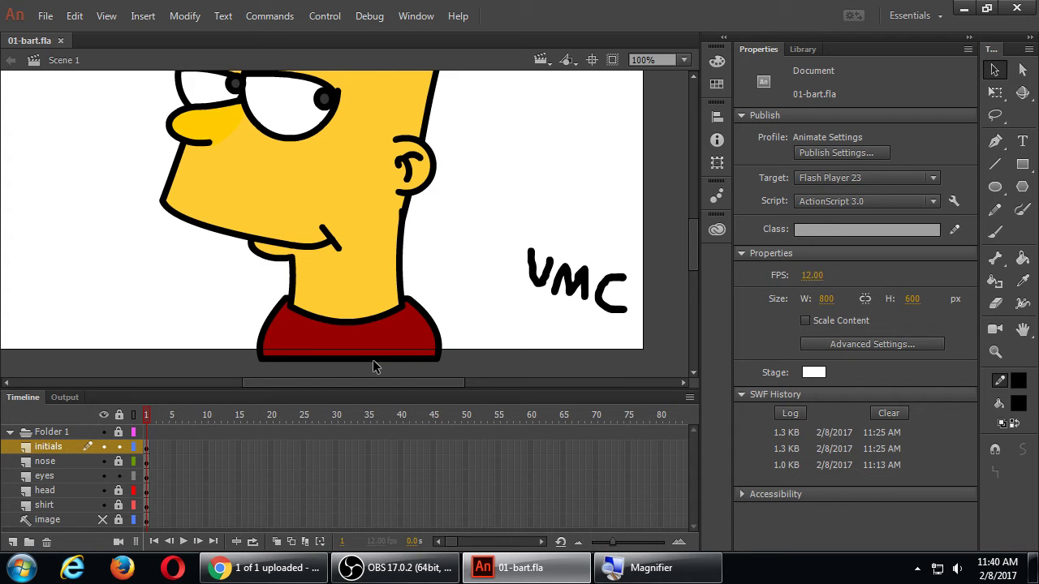
{"action": "key", "text": "super+d"}
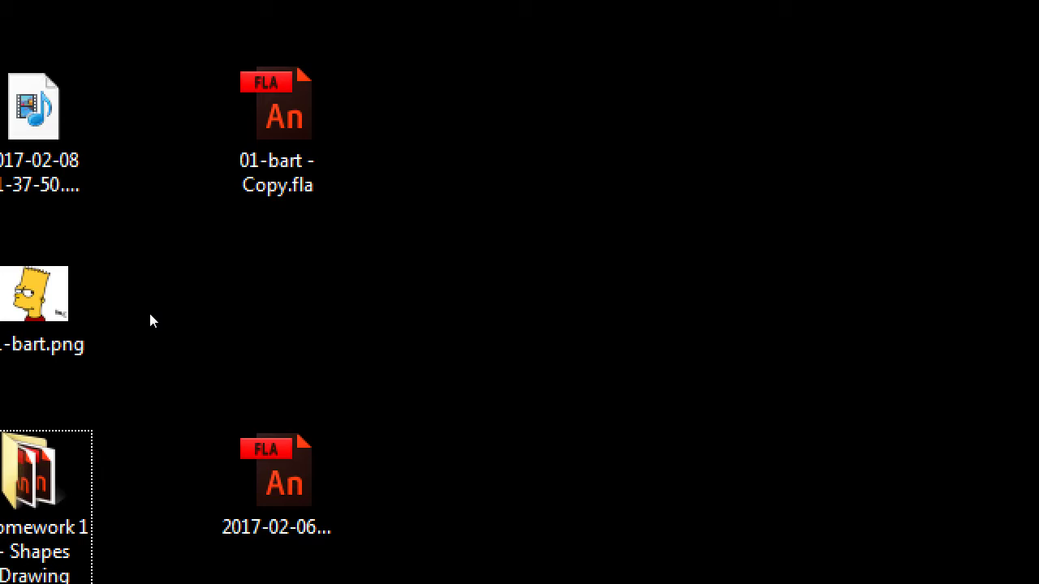
{"action": "left_click", "coordinate": [183, 304]}
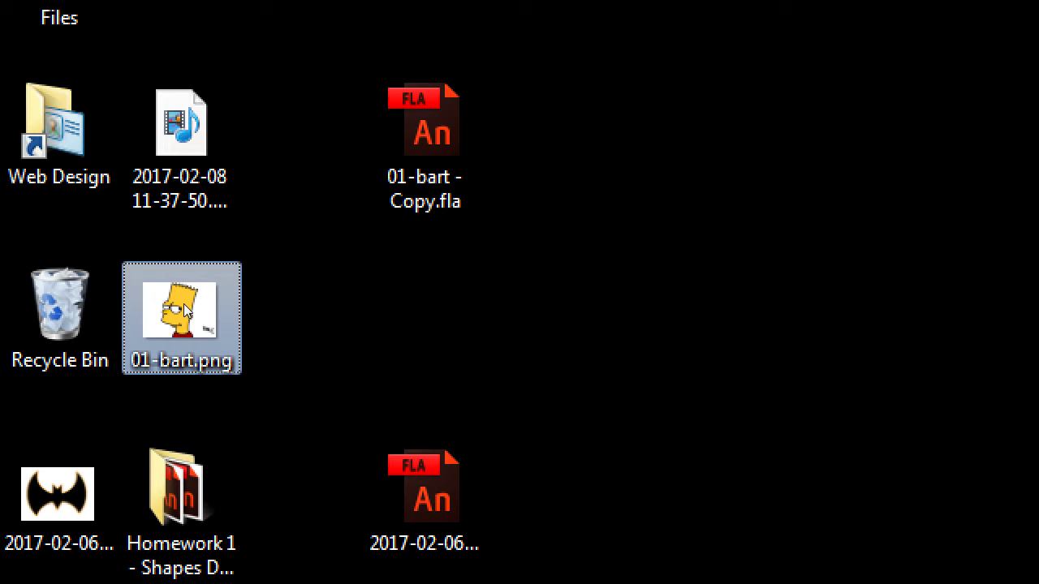
Step: Open 01-bart.png in Windows Photo Viewer and expand its Print menu
{"action": "double_click", "coordinate": [184, 303]}
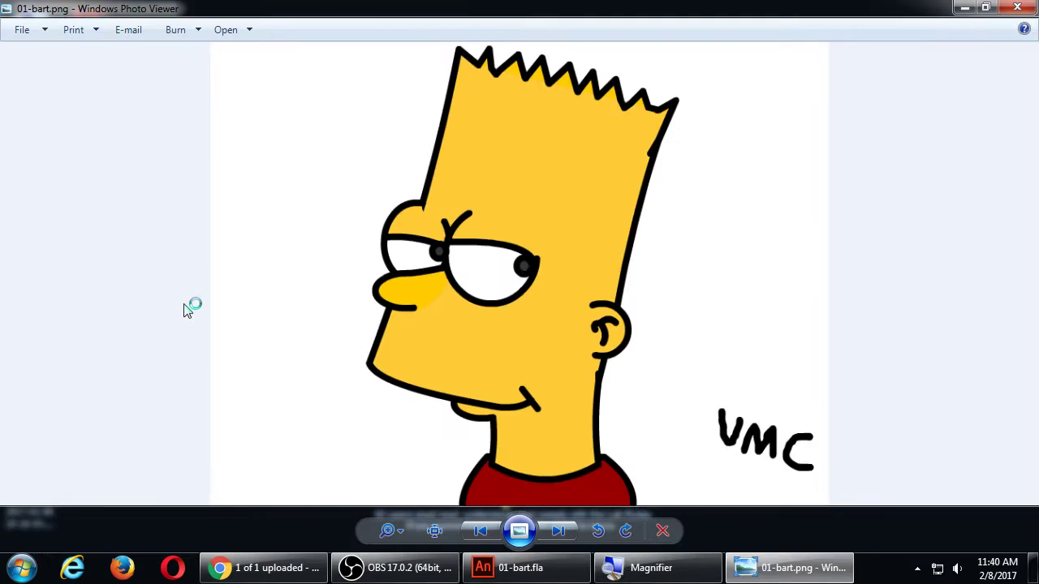
{"action": "left_click", "coordinate": [1017, 7]}
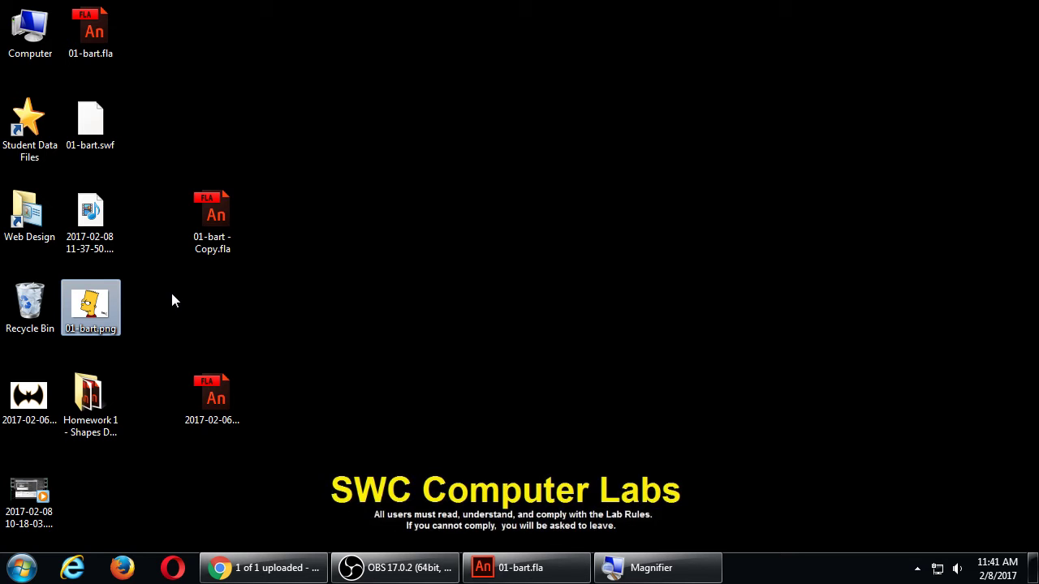
{"action": "double_click", "coordinate": [90, 304]}
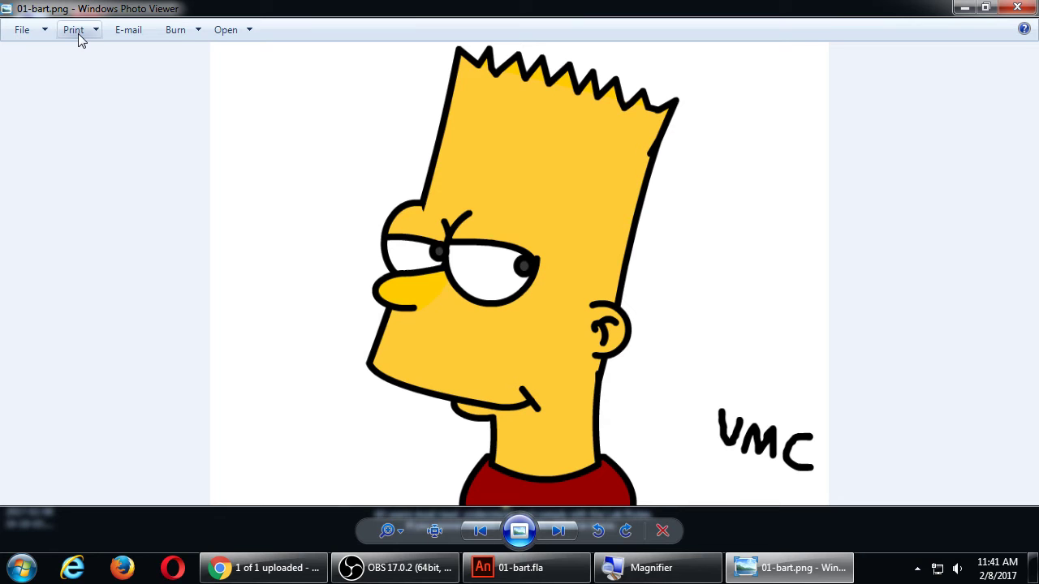
{"action": "left_click", "coordinate": [78, 36]}
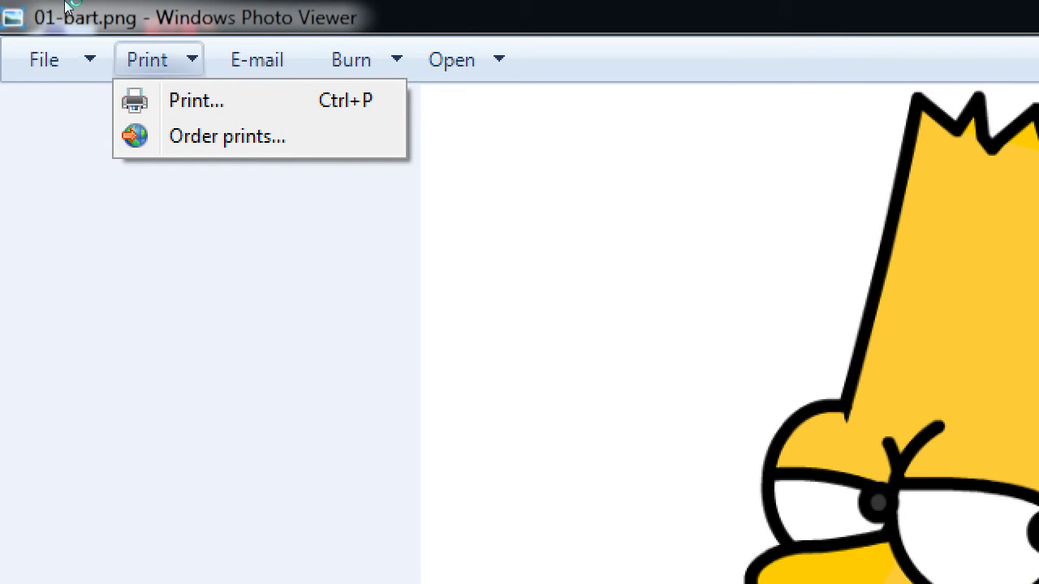
Step: Preview 01-bart.png in Print Pictures as a full-page Letter photo, 1 copy
{"action": "key", "text": "Down"}
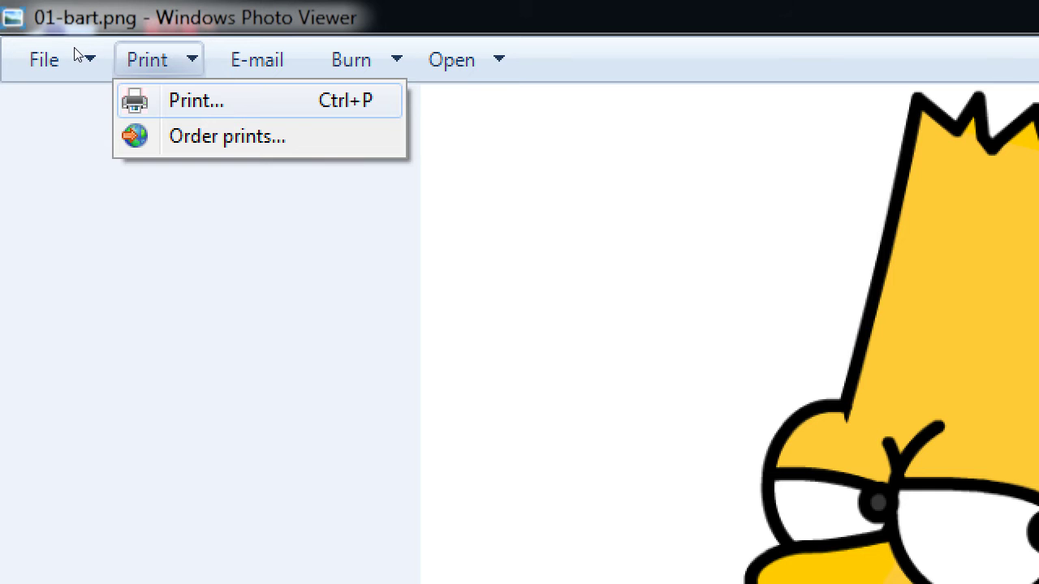
{"action": "key", "text": "Return"}
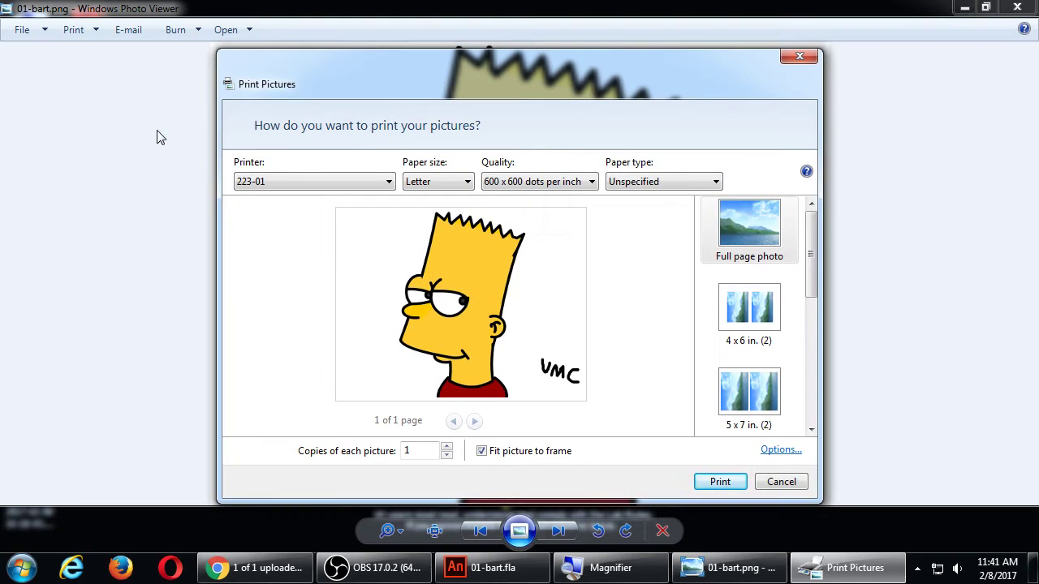
{"action": "left_click_drag", "start_coordinate": [398, 68], "coordinate": [399, 52]}
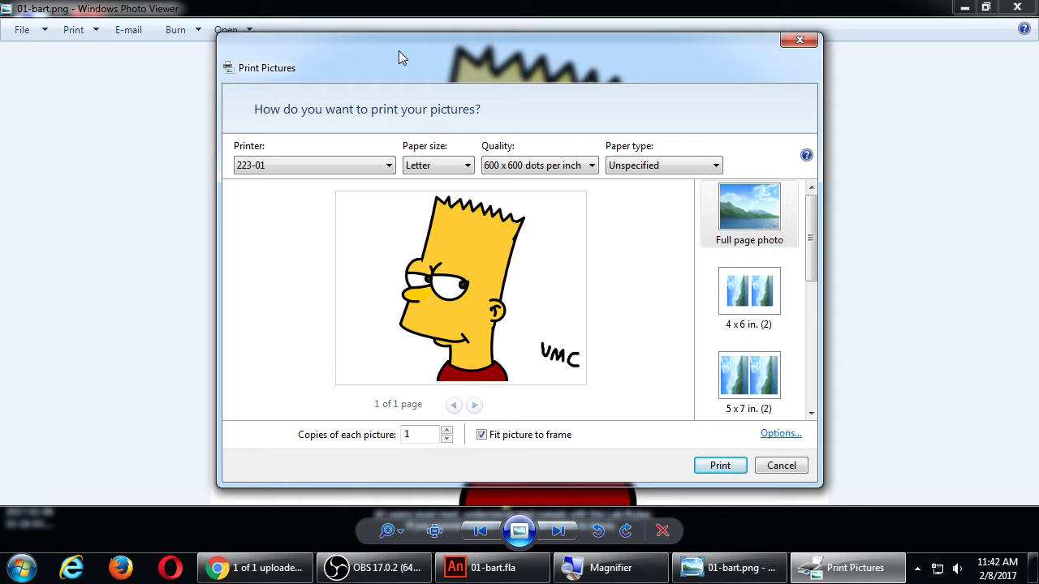
{"action": "left_click", "coordinate": [339, 165]}
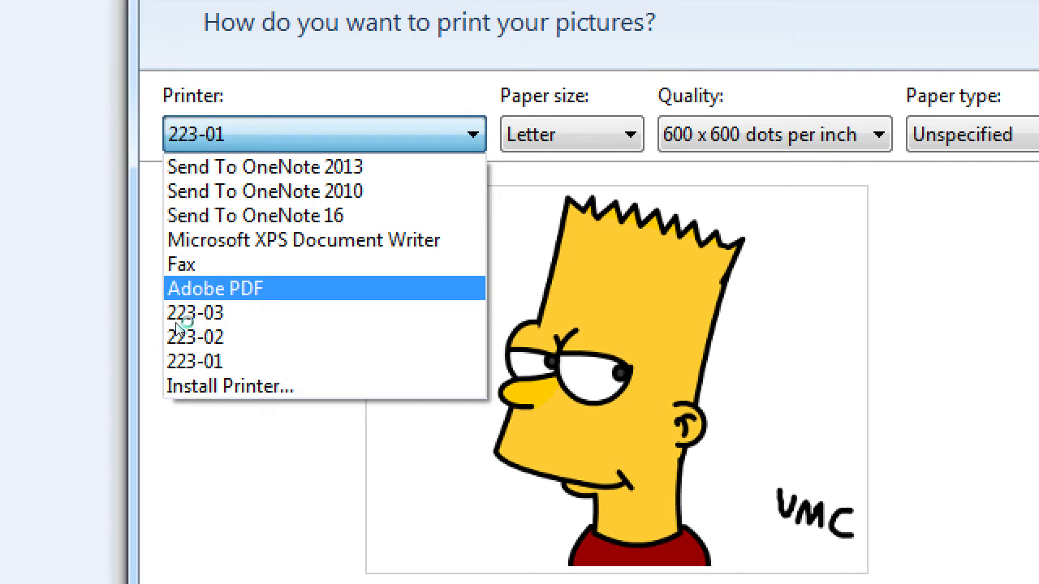
{"action": "key", "text": "Up"}
{"action": "key", "text": "Up"}
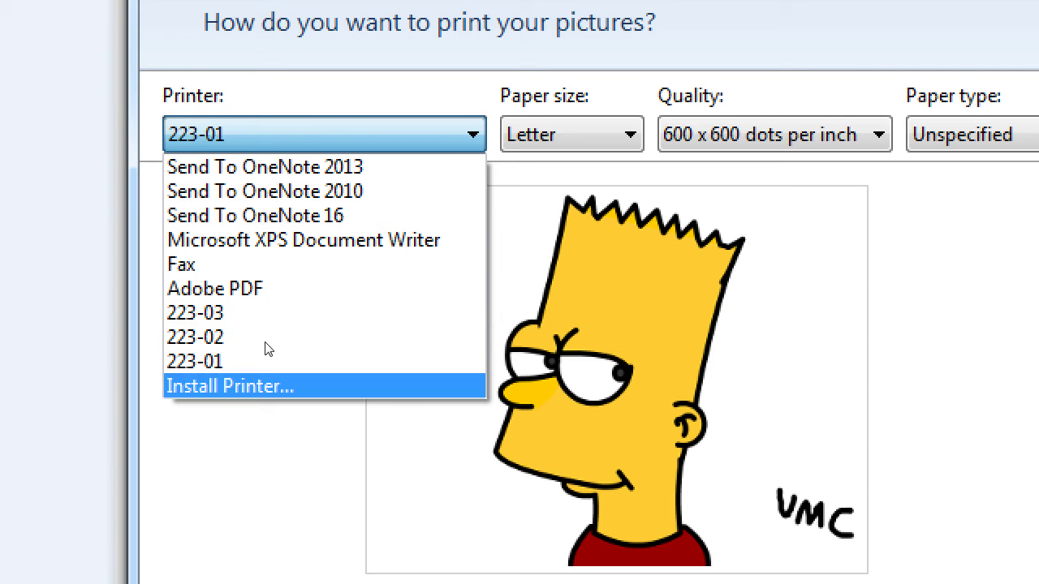
{"action": "left_click", "coordinate": [280, 361]}
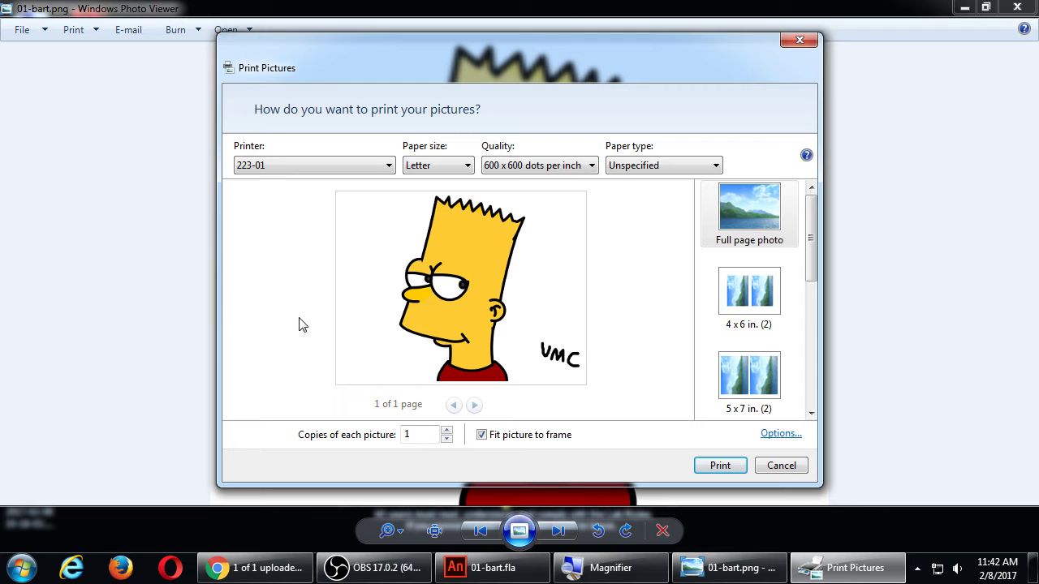
Step: Cancel printing, close Photo Viewer, and open the Web Design desktop shortcut
{"action": "left_click", "coordinate": [779, 467]}
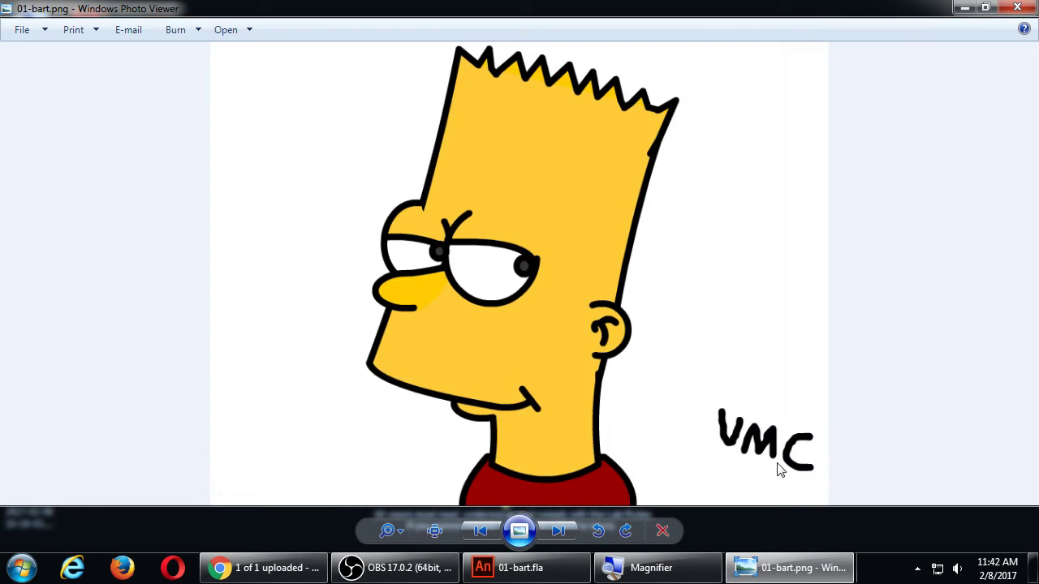
{"action": "left_click", "coordinate": [1017, 8]}
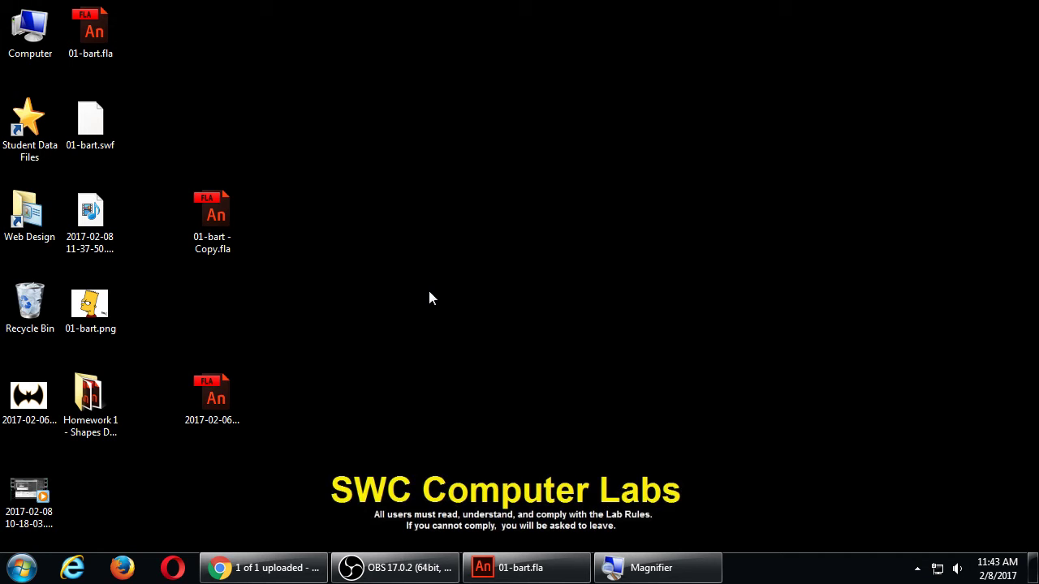
{"action": "key", "text": "Up"}
{"action": "key", "text": "Up"}
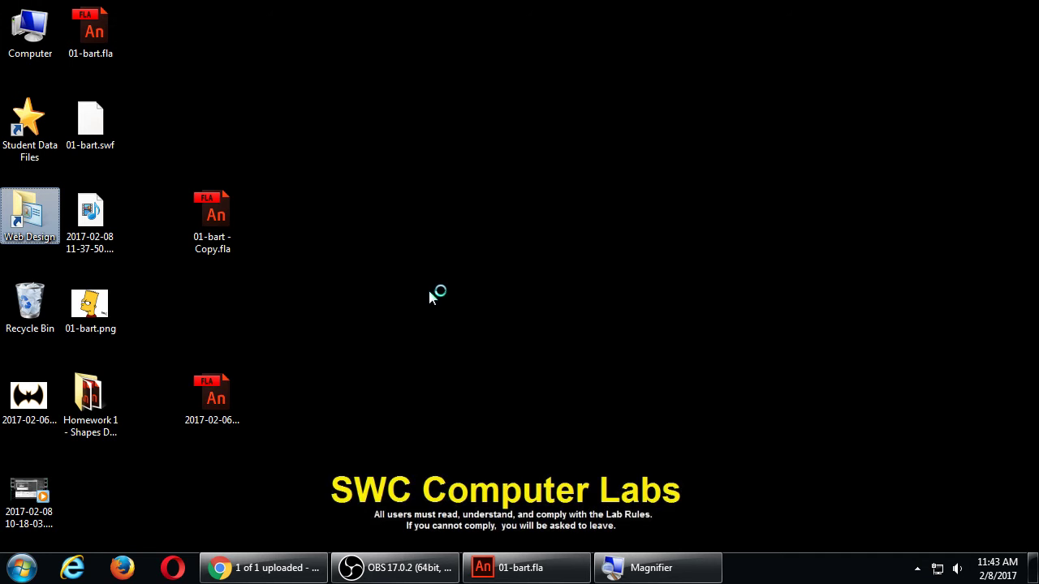
{"action": "key", "text": "Return"}
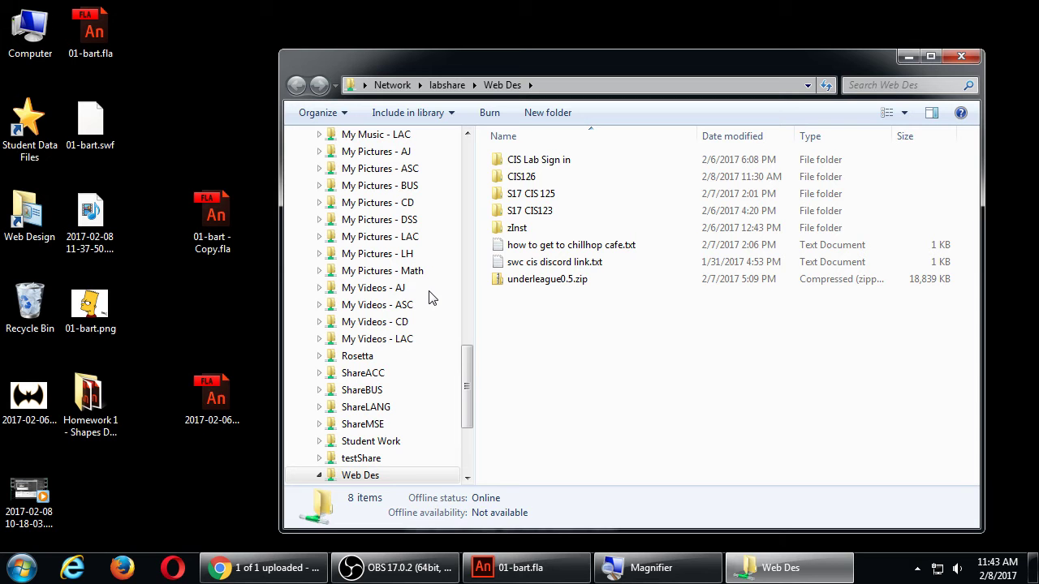
Step: Open the CIS126 folder, look over its contents, and close the window
{"action": "key", "text": "Down"}
{"action": "key", "text": "Return"}
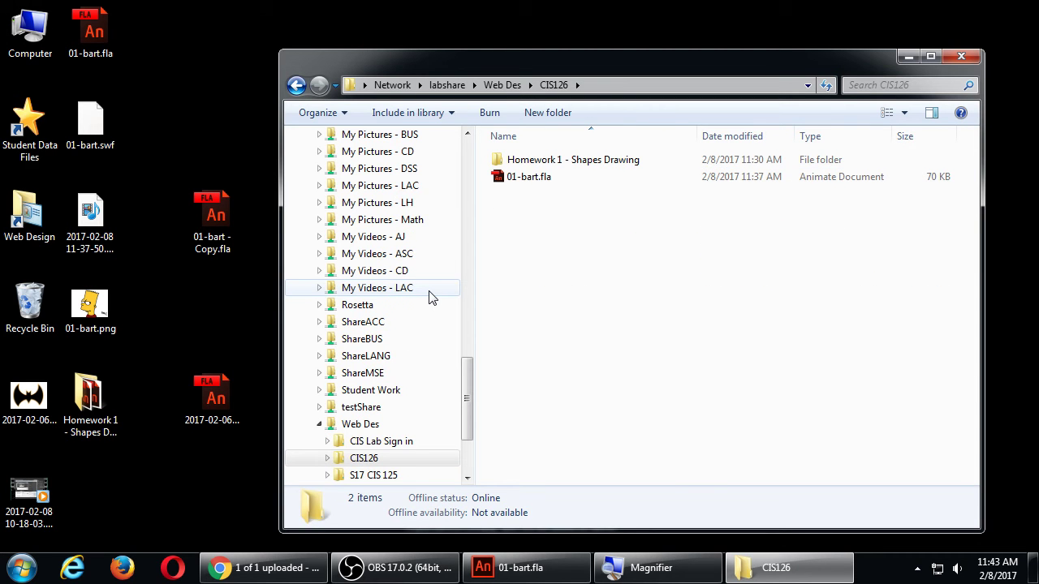
{"action": "scroll", "coordinate": [431, 298], "scroll_direction": "up", "scroll_amount": 1}
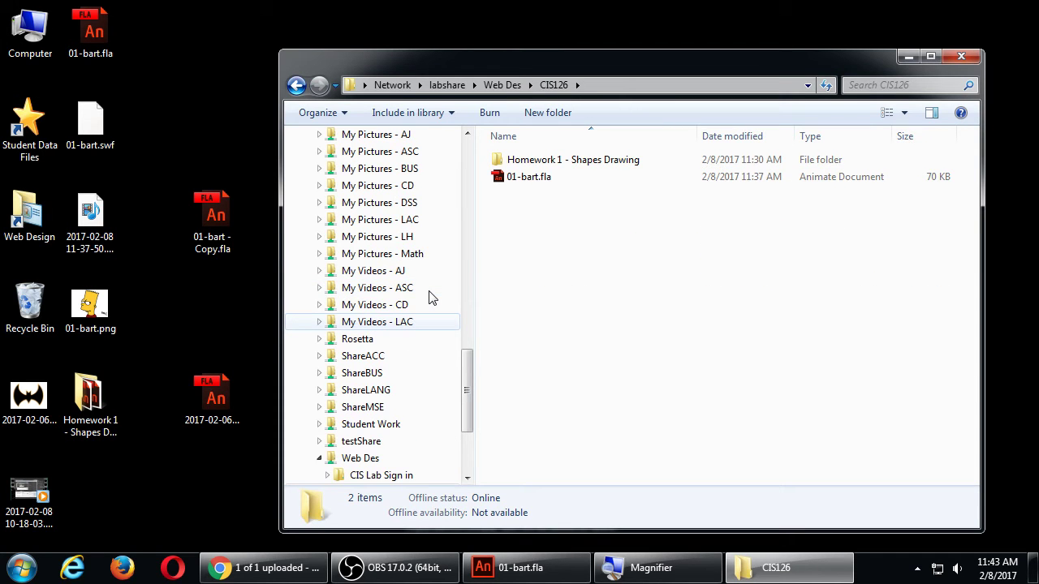
{"action": "scroll", "coordinate": [430, 298], "scroll_direction": "up", "scroll_amount": 2}
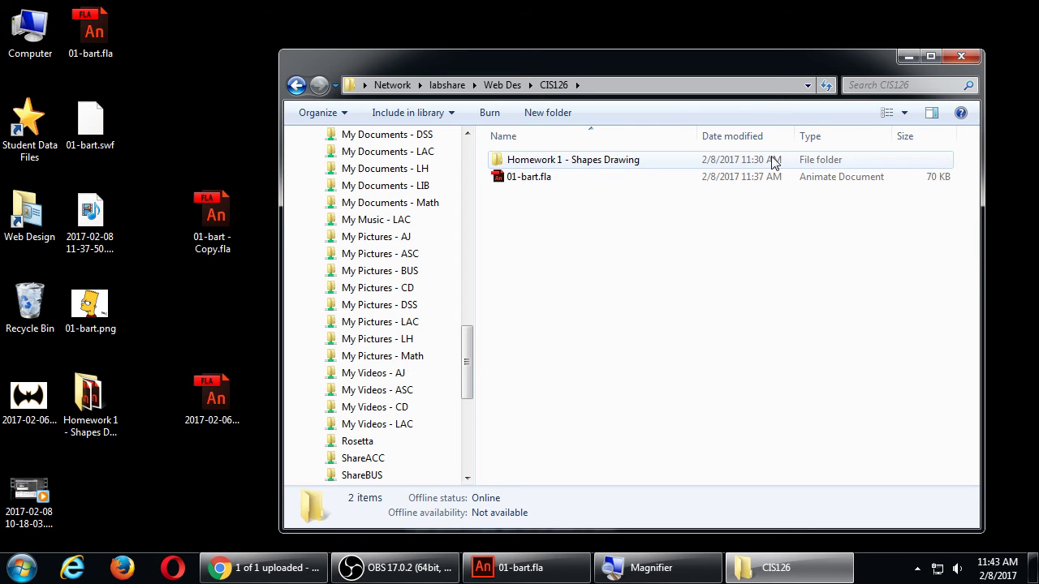
{"action": "left_click", "coordinate": [962, 58]}
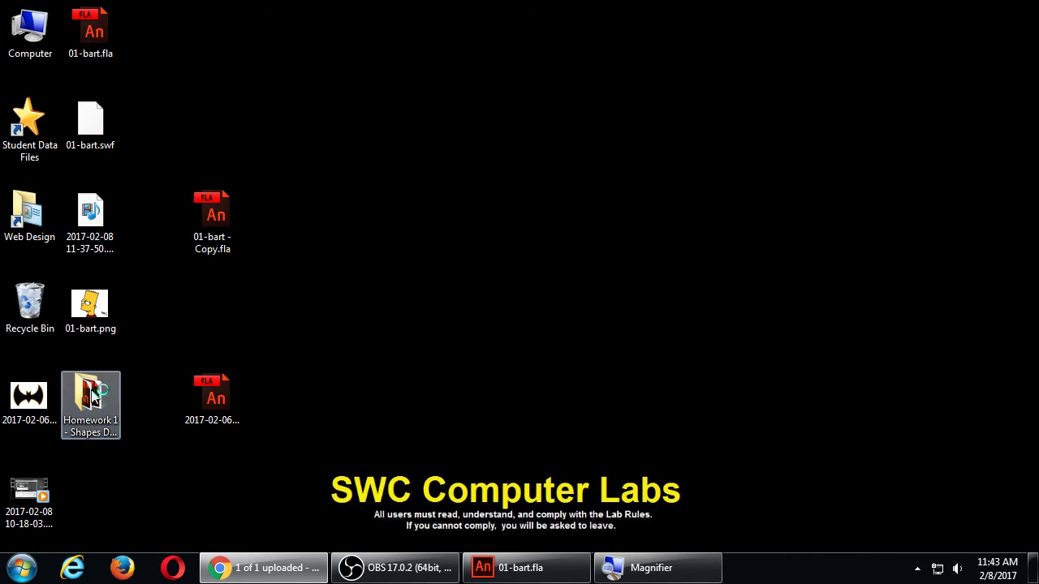
Step: Open the desktop's Homework 1 - Shapes Drawing folder, listing 01-bart.fla through 13-hy-gogg.fla
{"action": "double_click", "coordinate": [89, 402]}
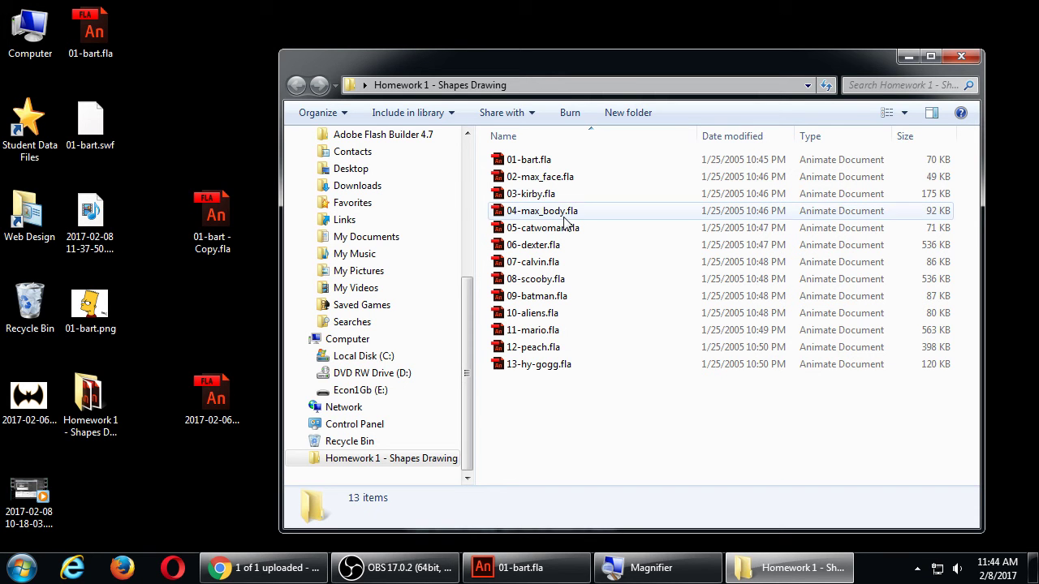
{"action": "left_click", "coordinate": [961, 56]}
{"action": "double_click", "coordinate": [99, 395]}
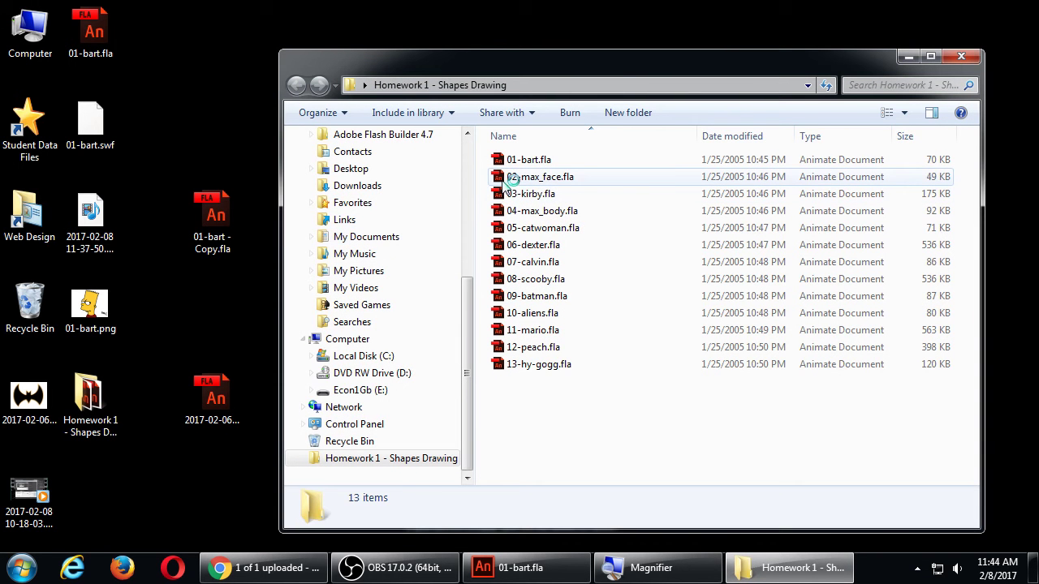
Step: Open 02-max_face.fla past the ActionScript 1.0 warning, view it at 50%, then minimize Animate
{"action": "double_click", "coordinate": [507, 179]}
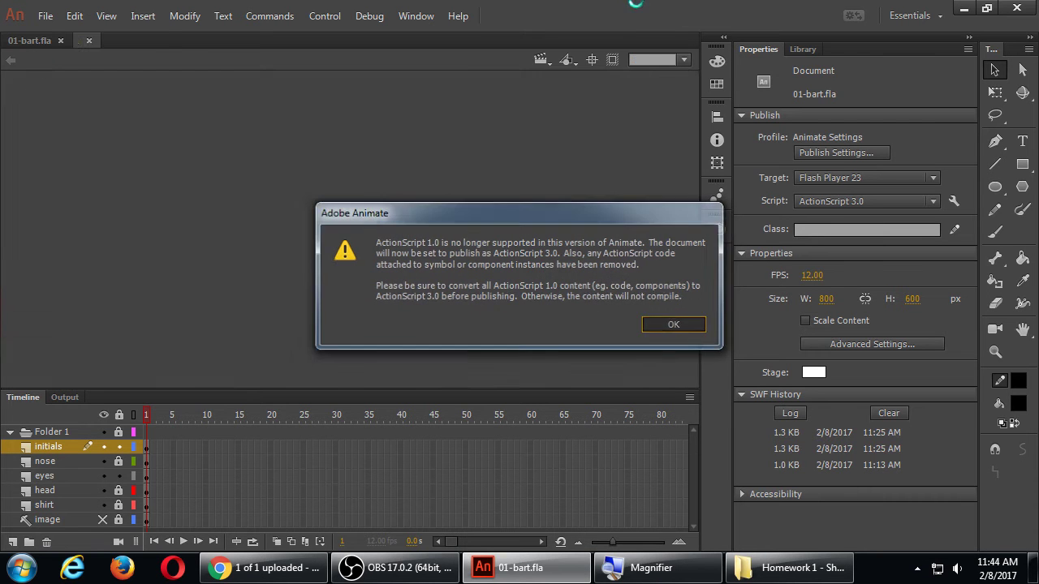
{"action": "key", "text": "Return"}
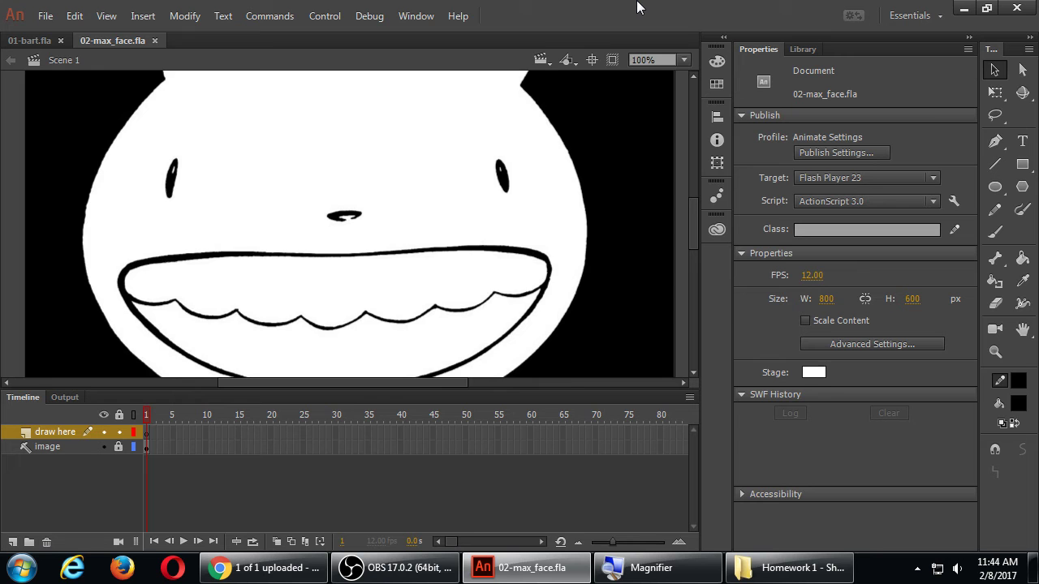
{"action": "key", "text": "ctrl+minus"}
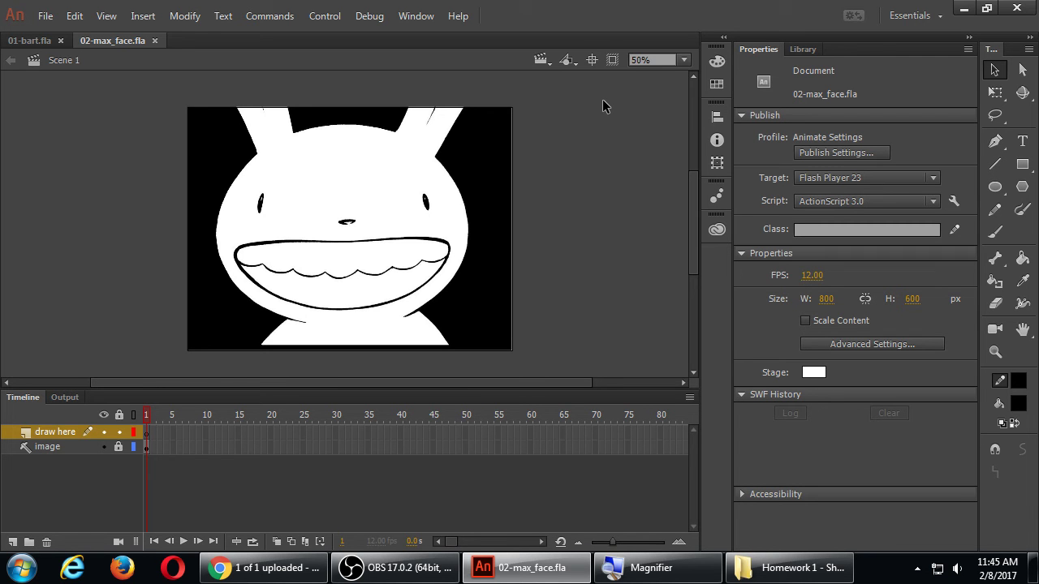
{"action": "left_click", "coordinate": [963, 8]}
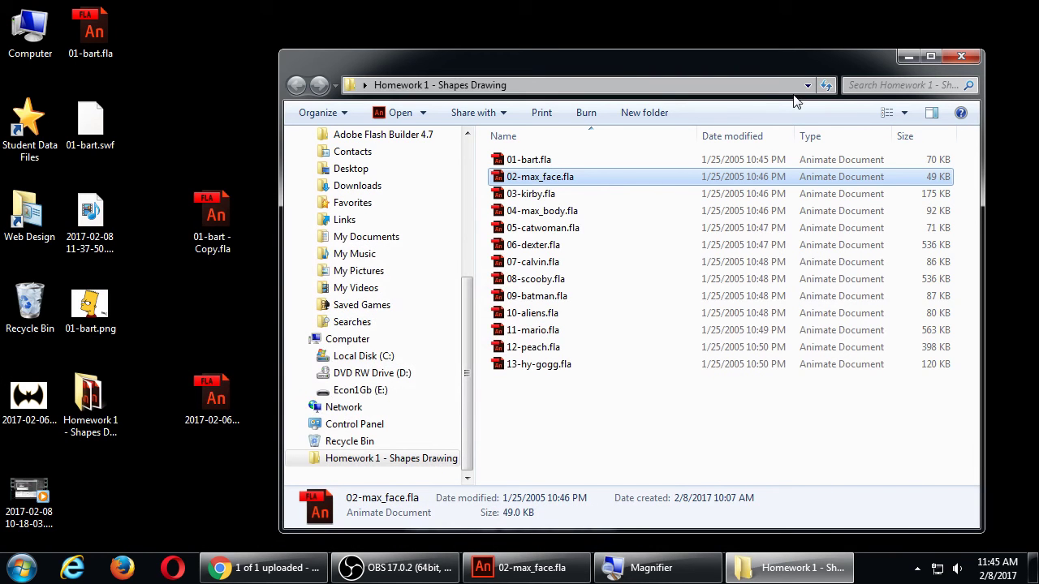
Step: Open 13-hy-gogg.fla past the warning, check the robot at 50% and 100% zoom, then show the desktop
{"action": "left_click_drag", "start_coordinate": [715, 75], "coordinate": [706, 50]}
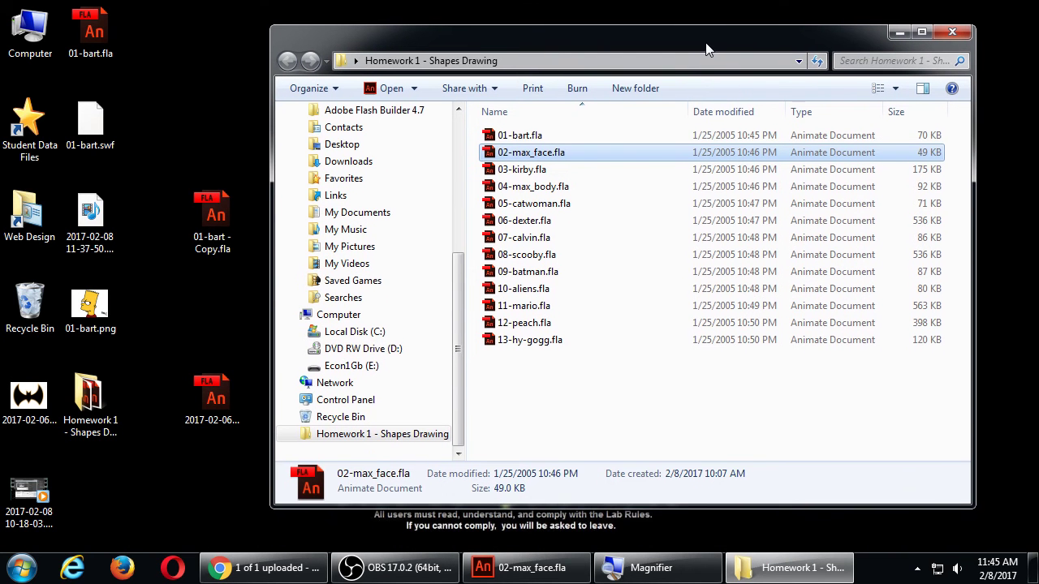
{"action": "double_click", "coordinate": [522, 345]}
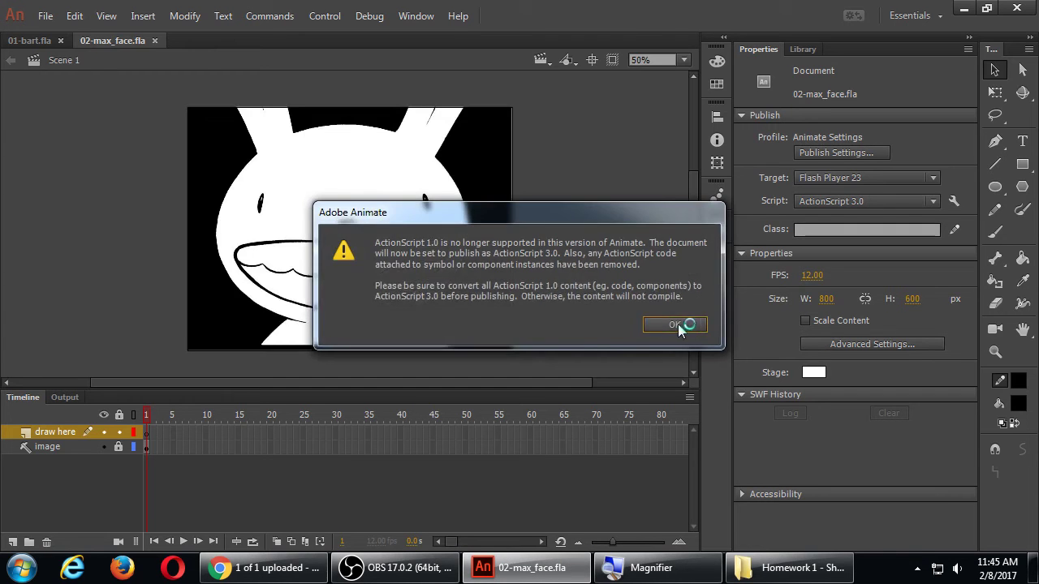
{"action": "left_click", "coordinate": [676, 324]}
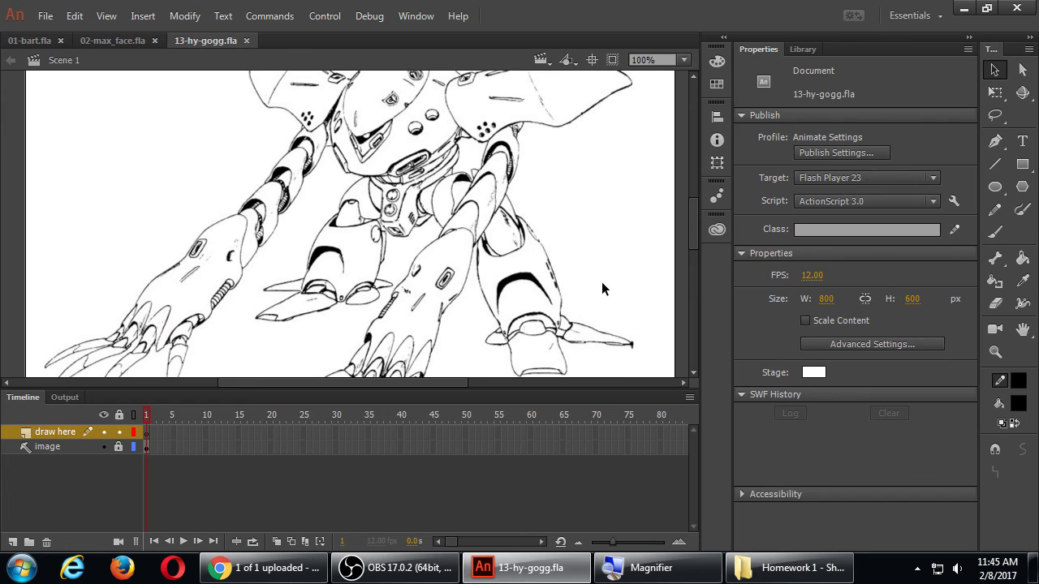
{"action": "key", "text": "ctrl+minus"}
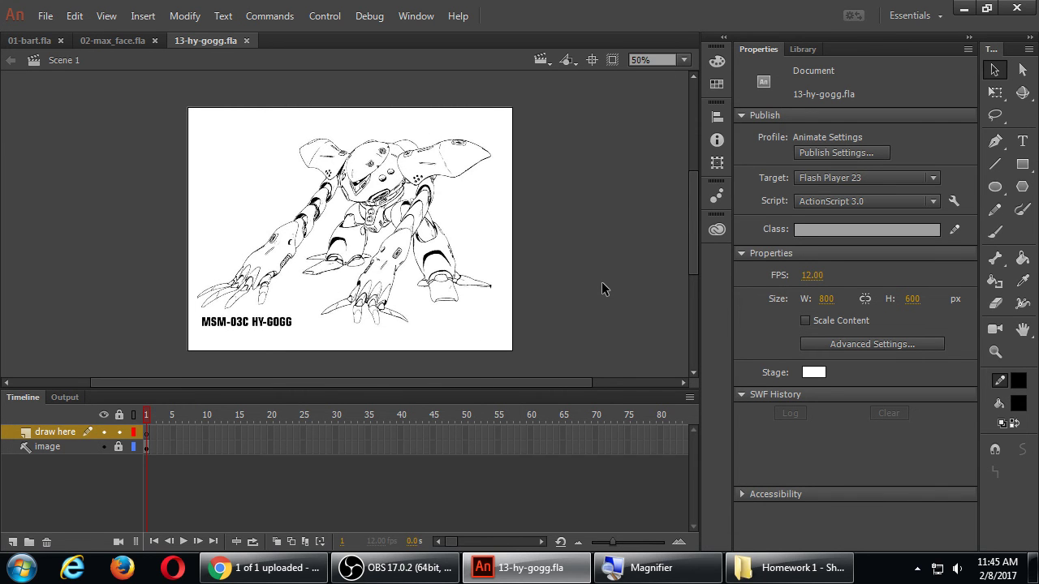
{"action": "key", "text": "ctrl+equal"}
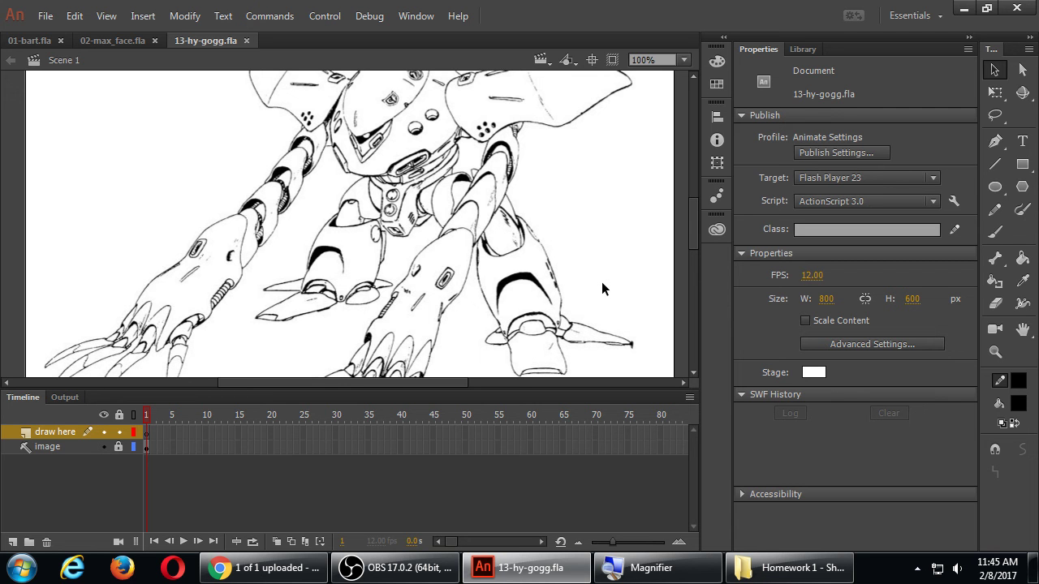
{"action": "key", "text": "super+d"}
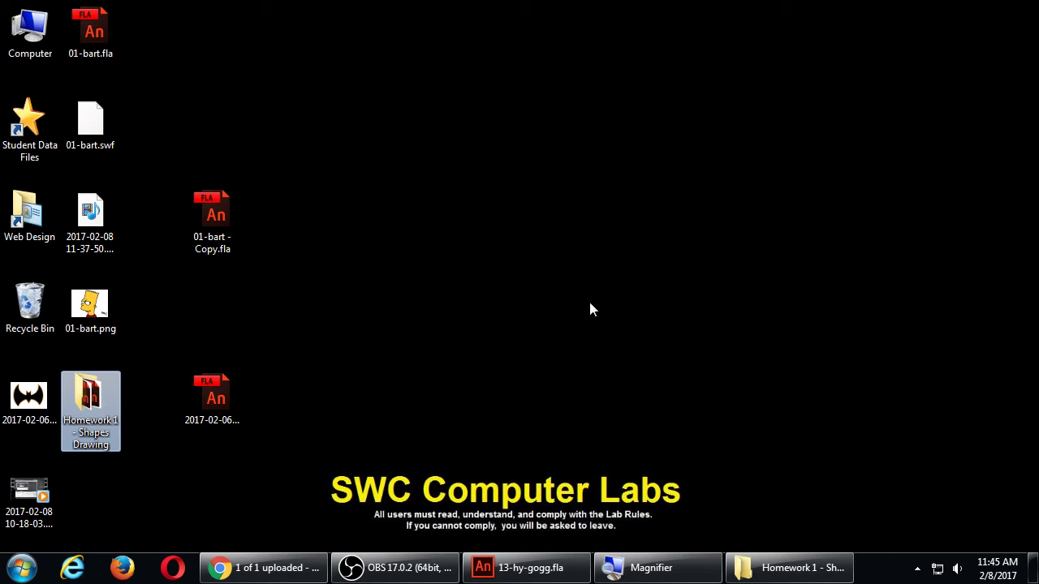
Step: Reopen the Homework 1 folder, return to the 13-hy-gogg.fla robot in Animate, then bring up OBS
{"action": "double_click", "coordinate": [91, 406]}
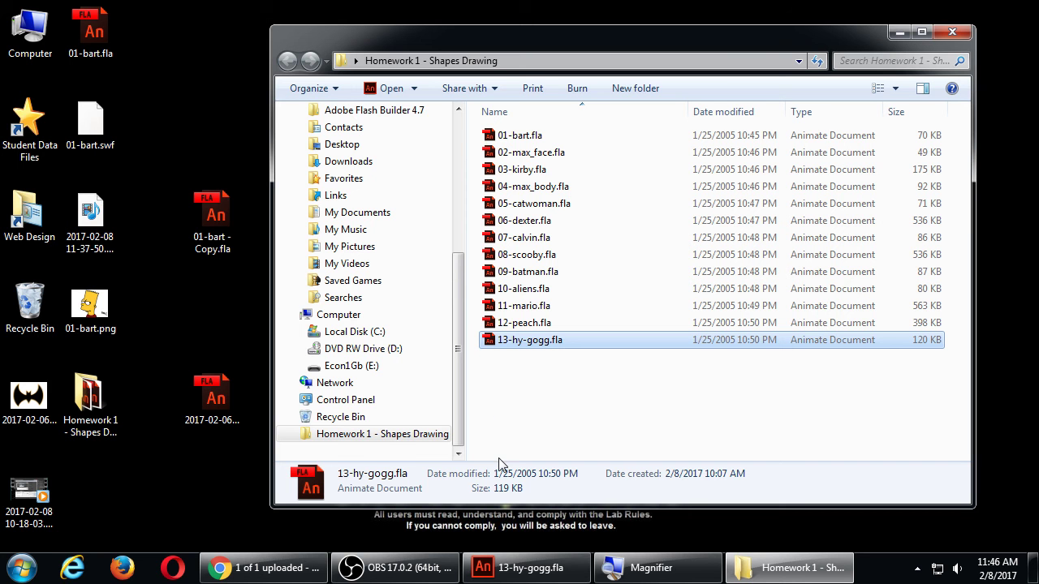
{"action": "left_click", "coordinate": [538, 572]}
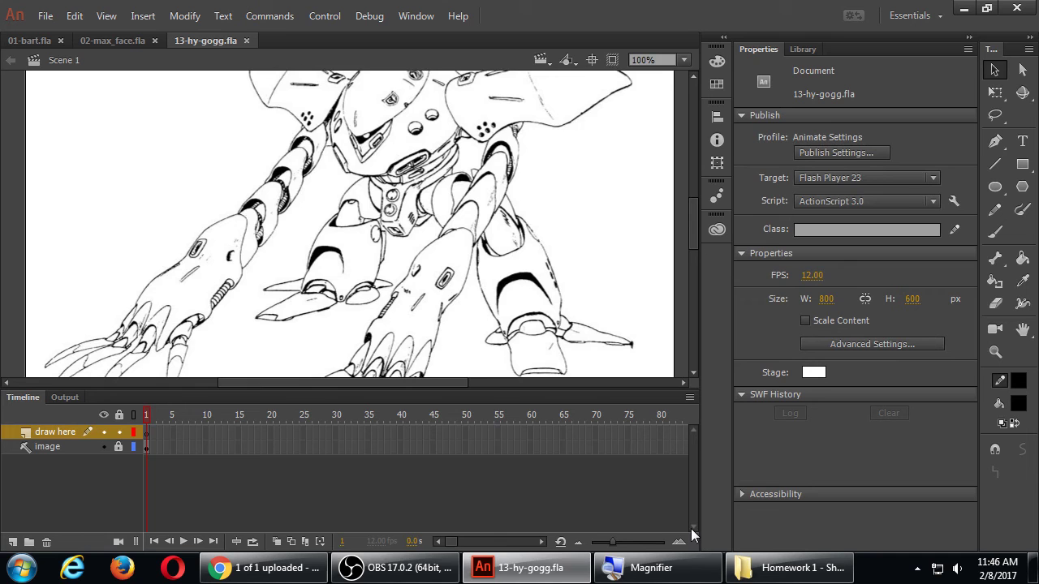
{"action": "left_click", "coordinate": [399, 568]}
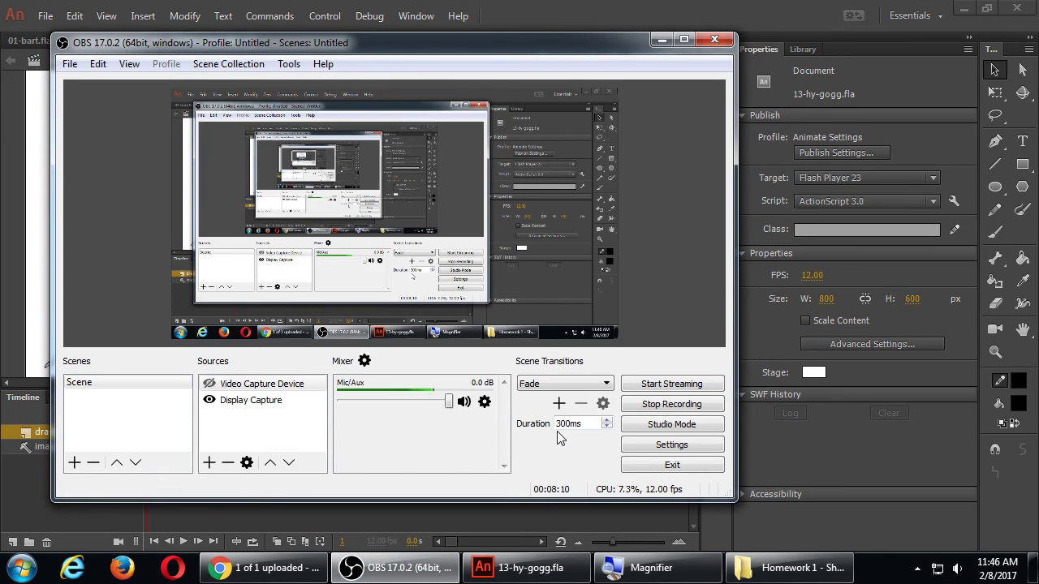